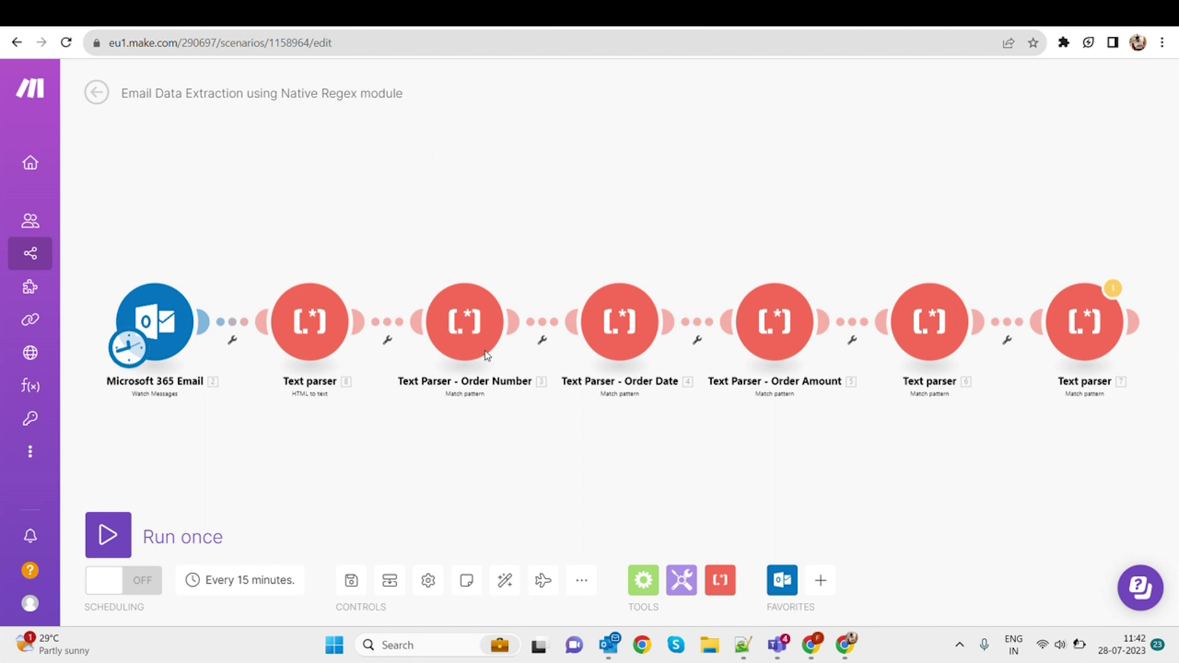
Review the settings of the Order Number, Date, Amount, Shipping Address and Contact Number parsers.
left_click_drag(212, 234, 219, 210)
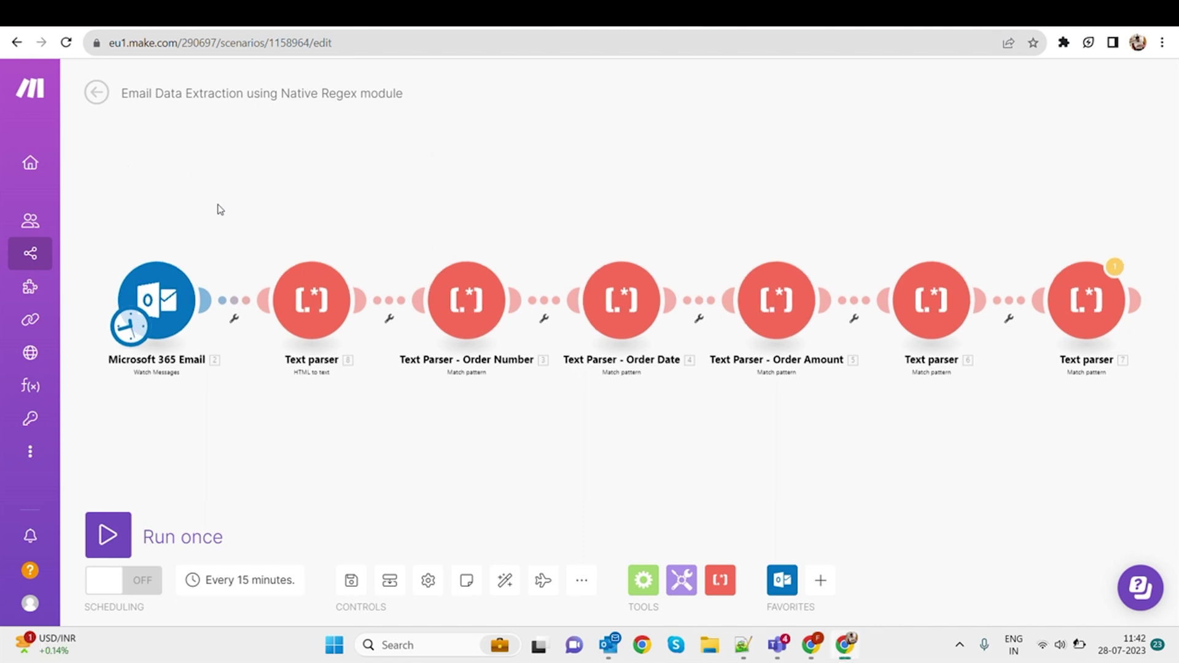
left_click_drag(401, 411, 373, 401)
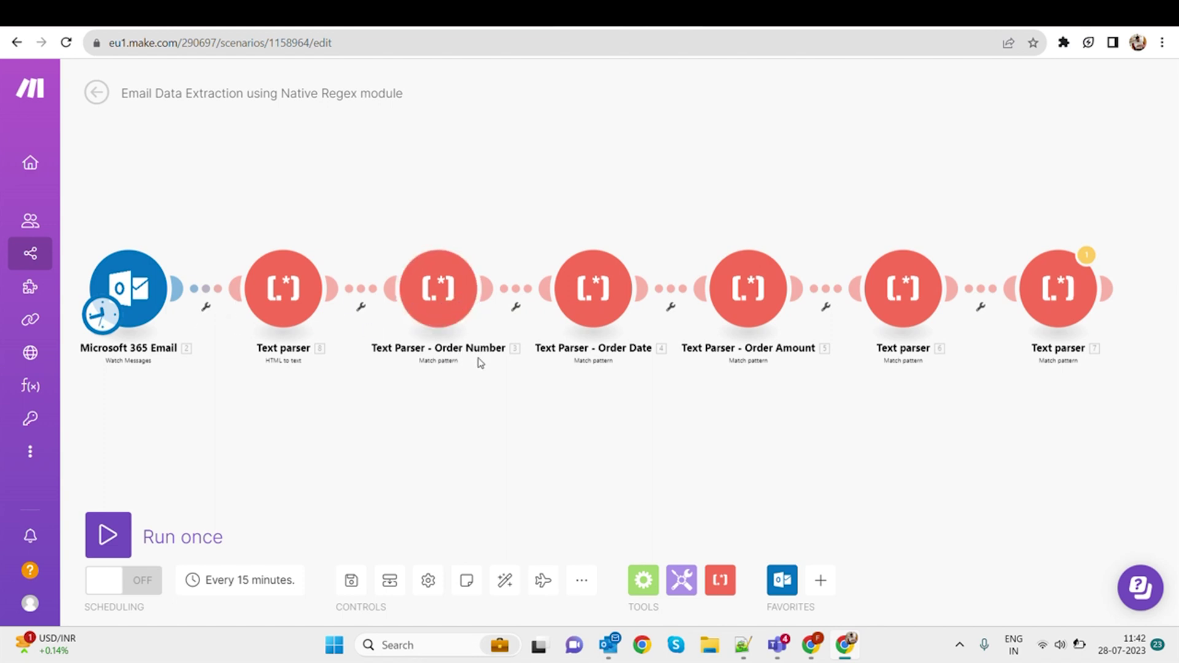
left_click(440, 298)
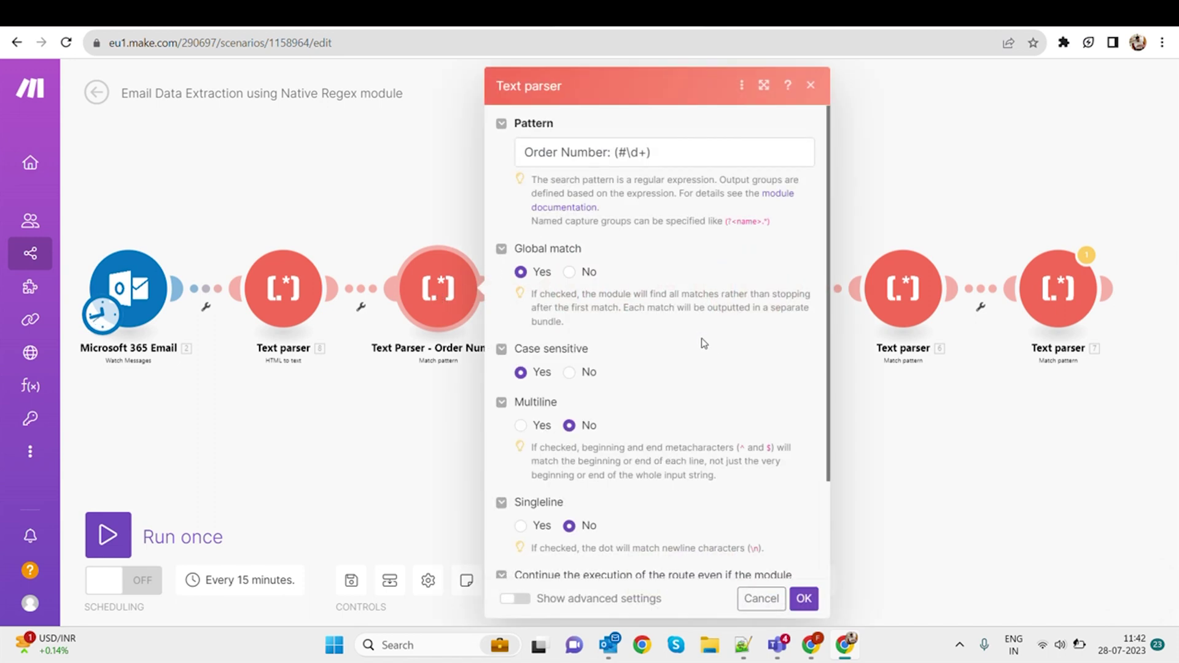
scroll(622, 389, "down", 2)
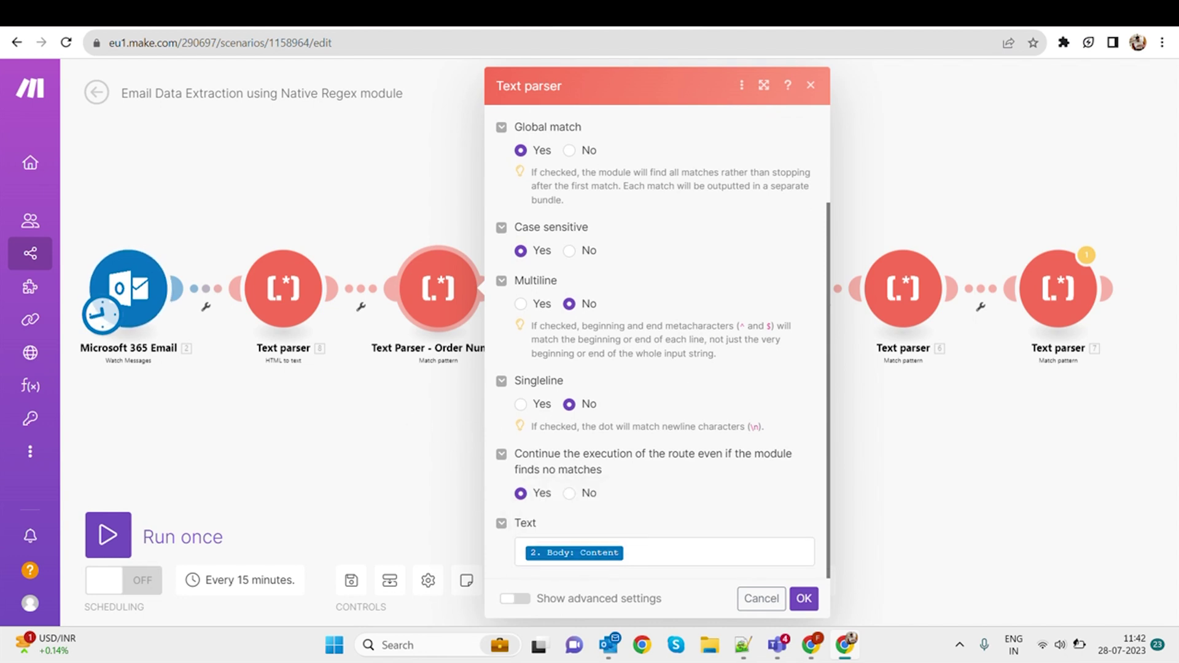
left_click(419, 489)
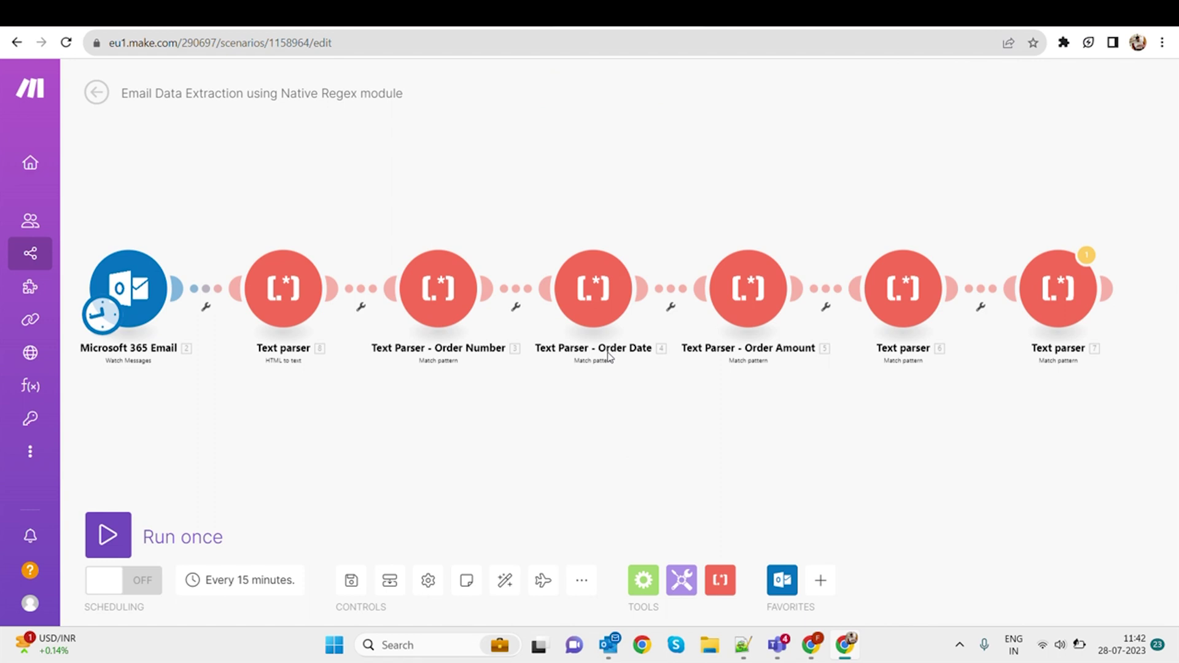
left_click(582, 285)
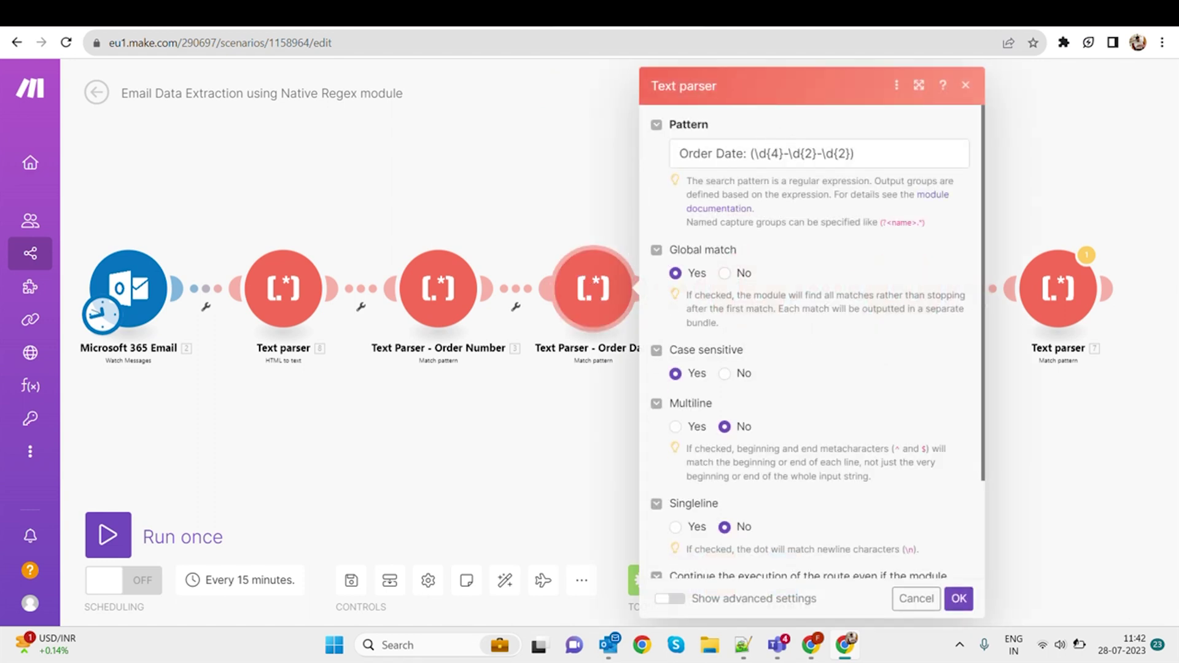
left_click(478, 184)
left_click(770, 288)
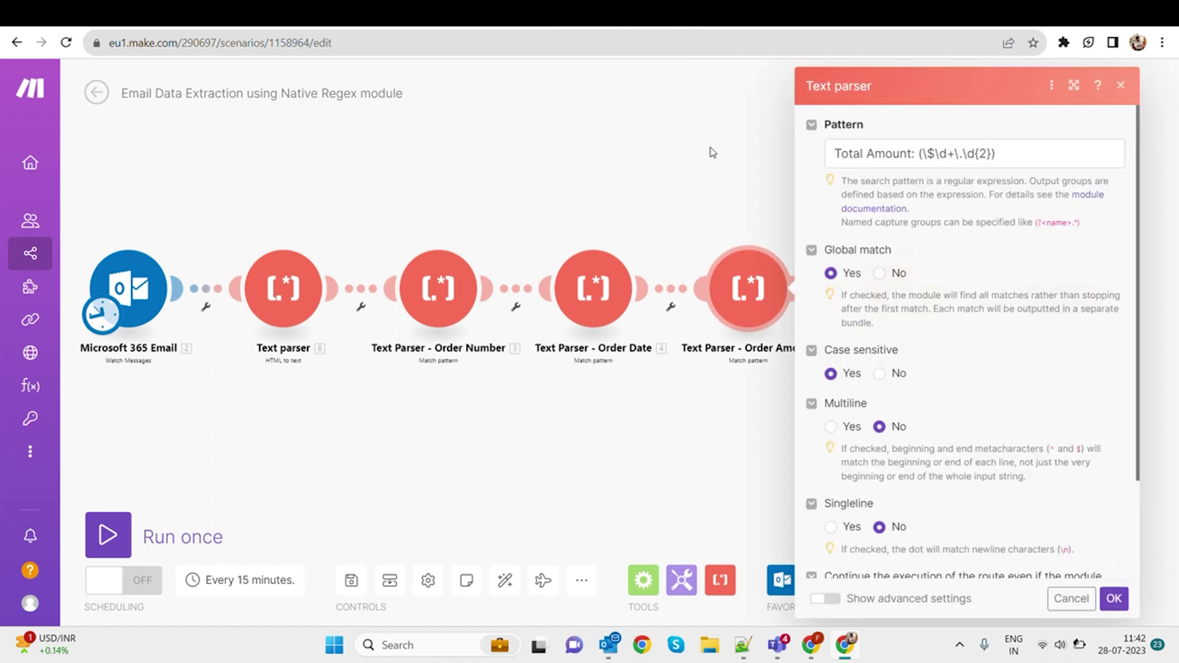
left_click(679, 157)
left_click(903, 289)
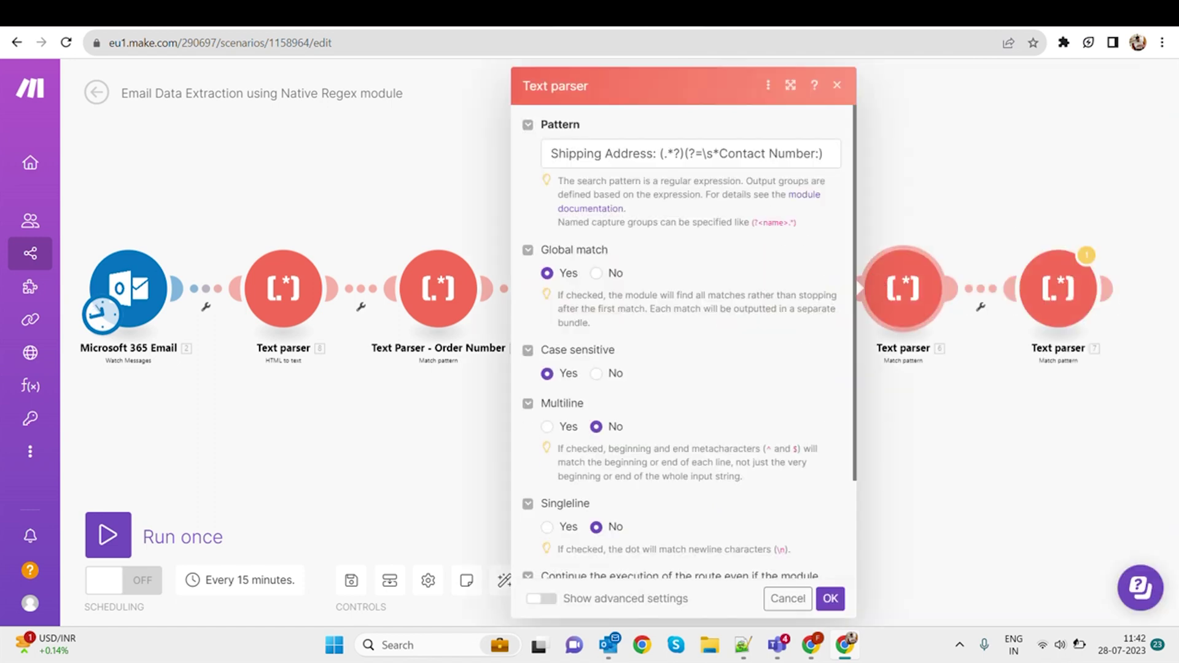
left_click(937, 190)
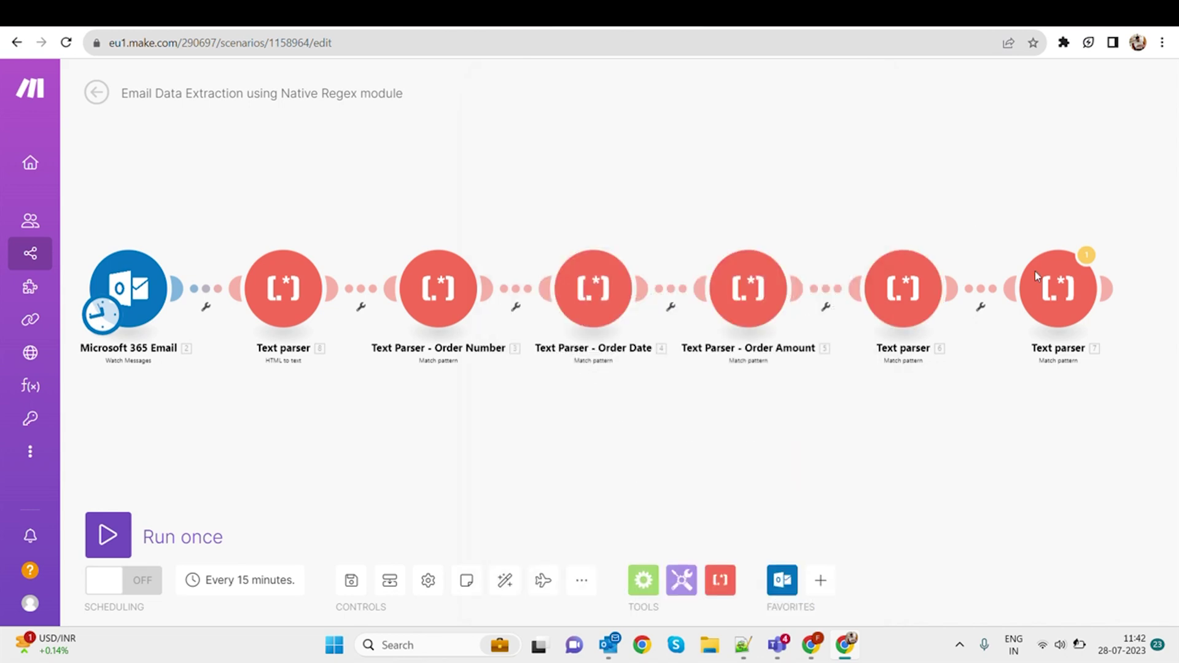
left_click(1037, 272)
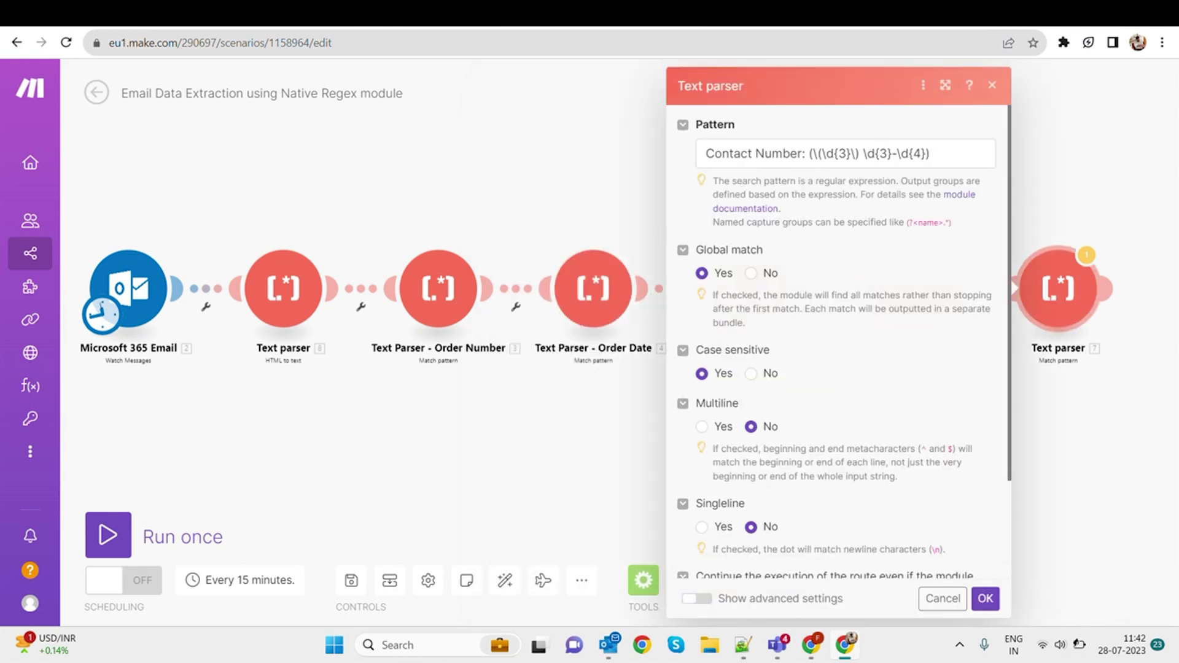
left_click(516, 370)
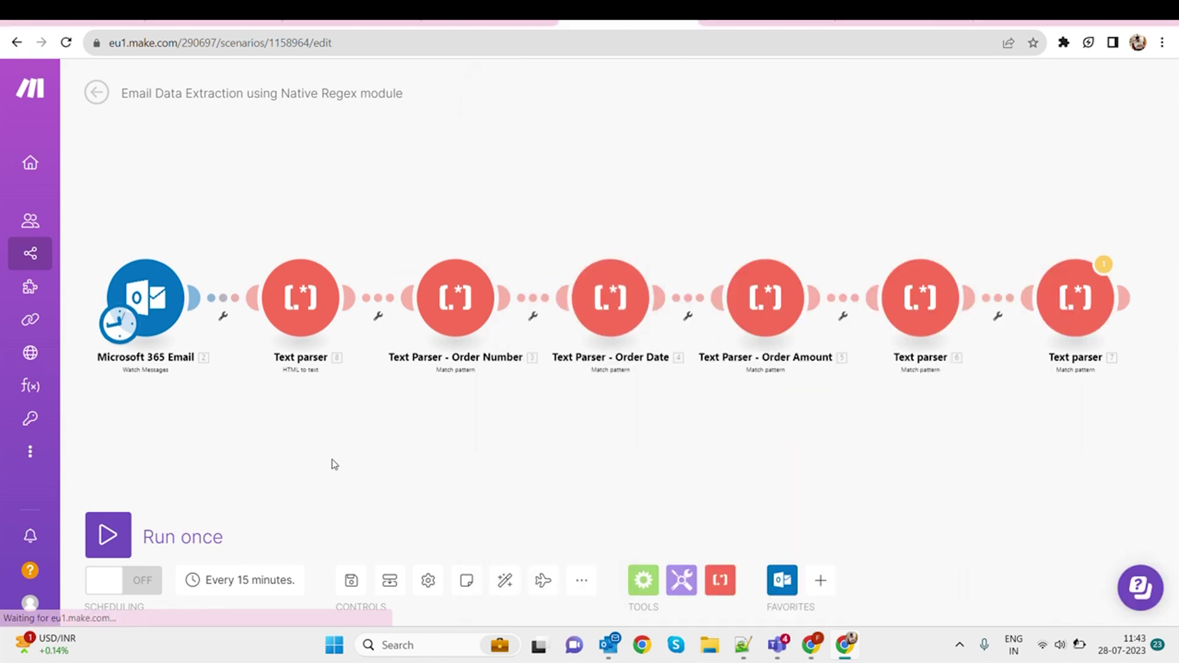
Run the scenario once despite the warning and read the email trigger's Body > Content HTML.
left_click(127, 535)
left_click(482, 597)
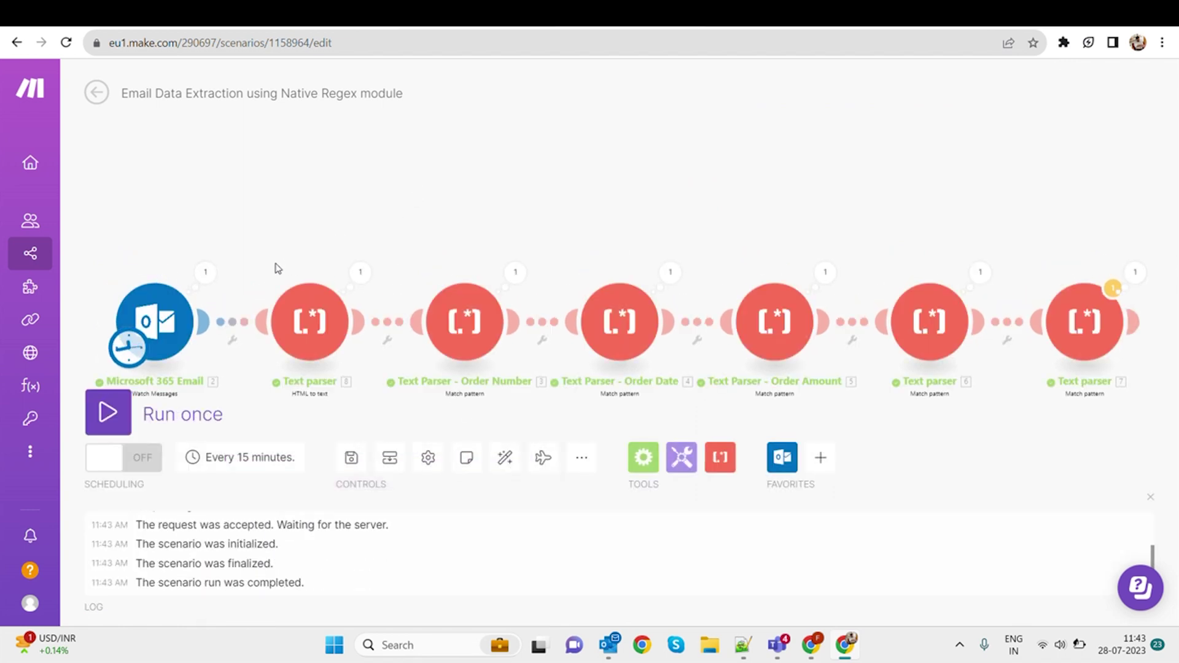
left_click(205, 274)
scroll(400, 360, "down", 3)
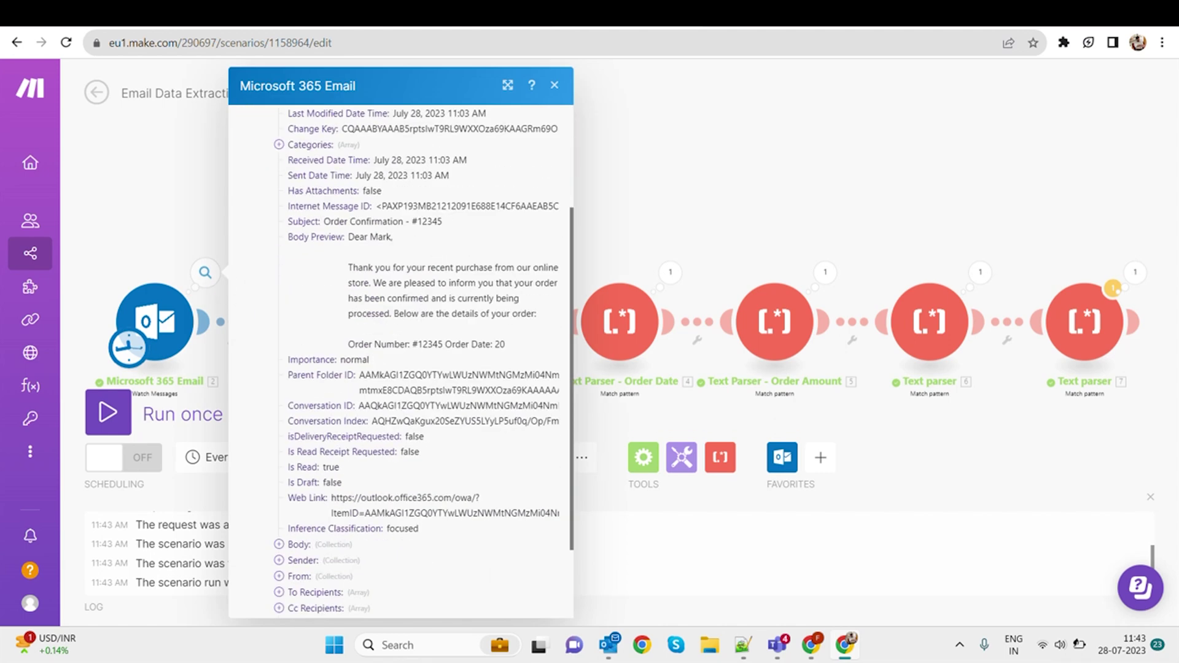
scroll(387, 443, "down", 2)
left_click(318, 449)
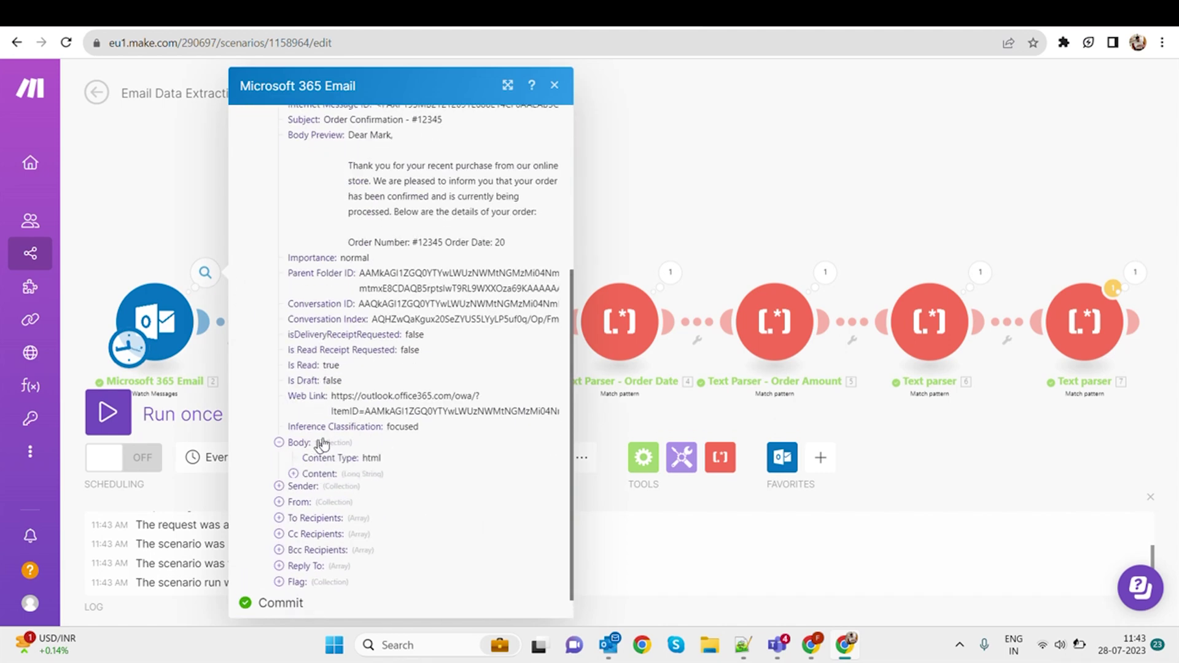
left_click(337, 474)
scroll(337, 478, "down", 3)
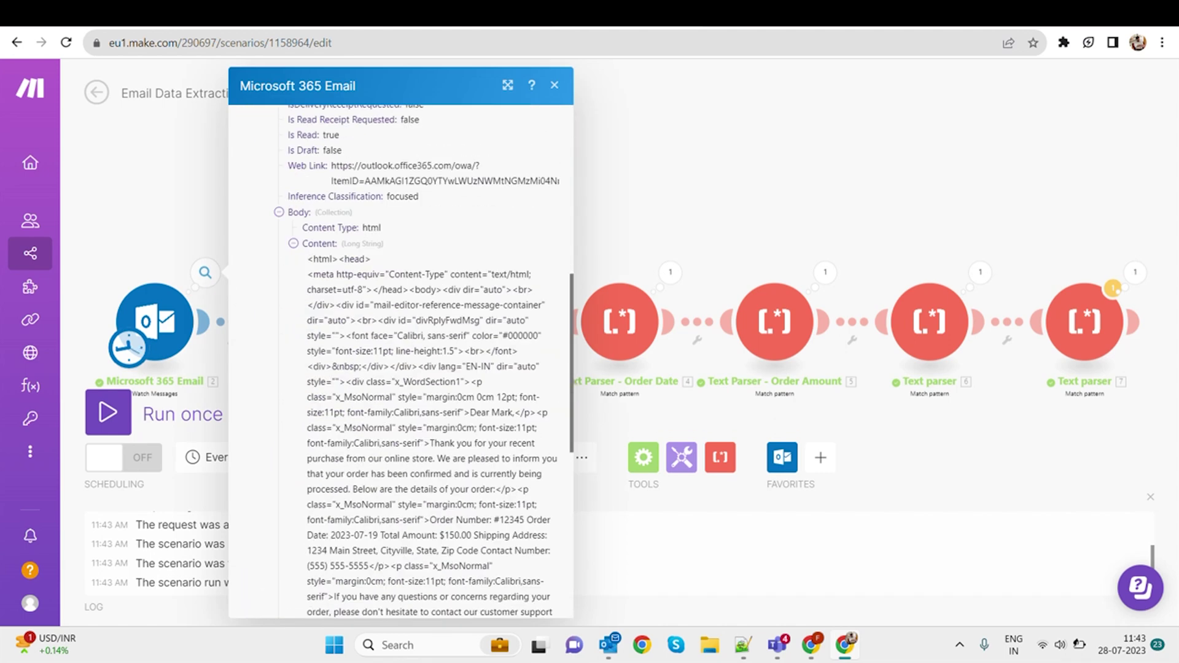
scroll(415, 369, "down", 3)
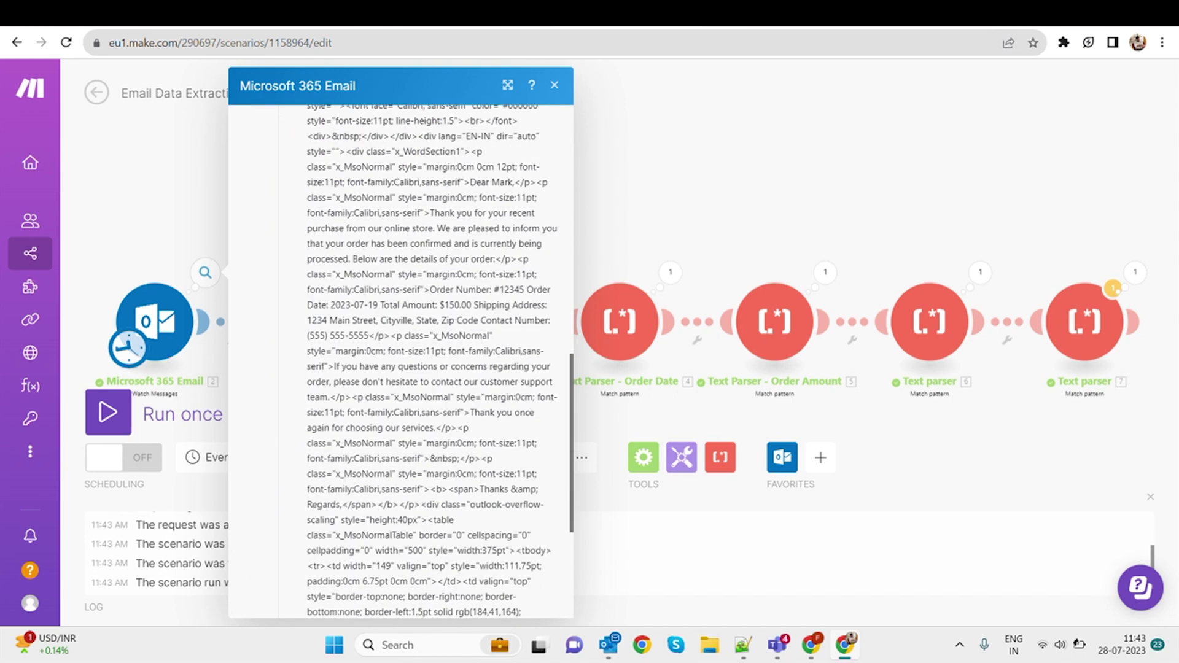
left_click(209, 212)
left_click_drag(437, 252, 453, 233)
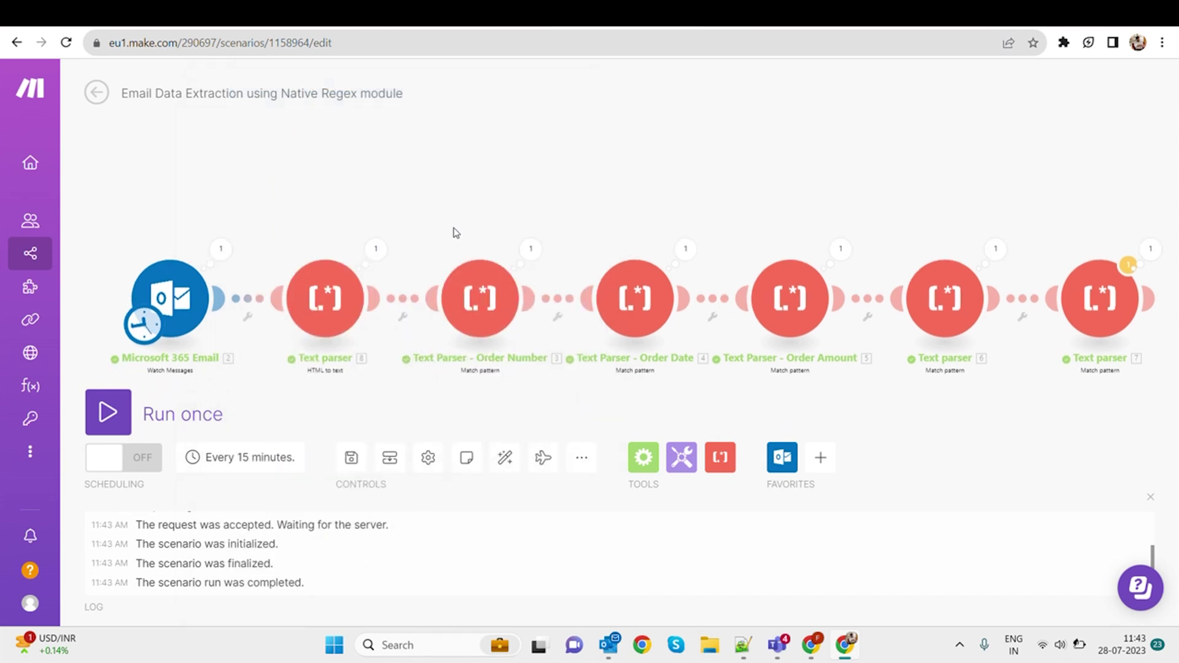
Read the Text parser's plain-text email and the extracted order number 12345.
left_click(376, 249)
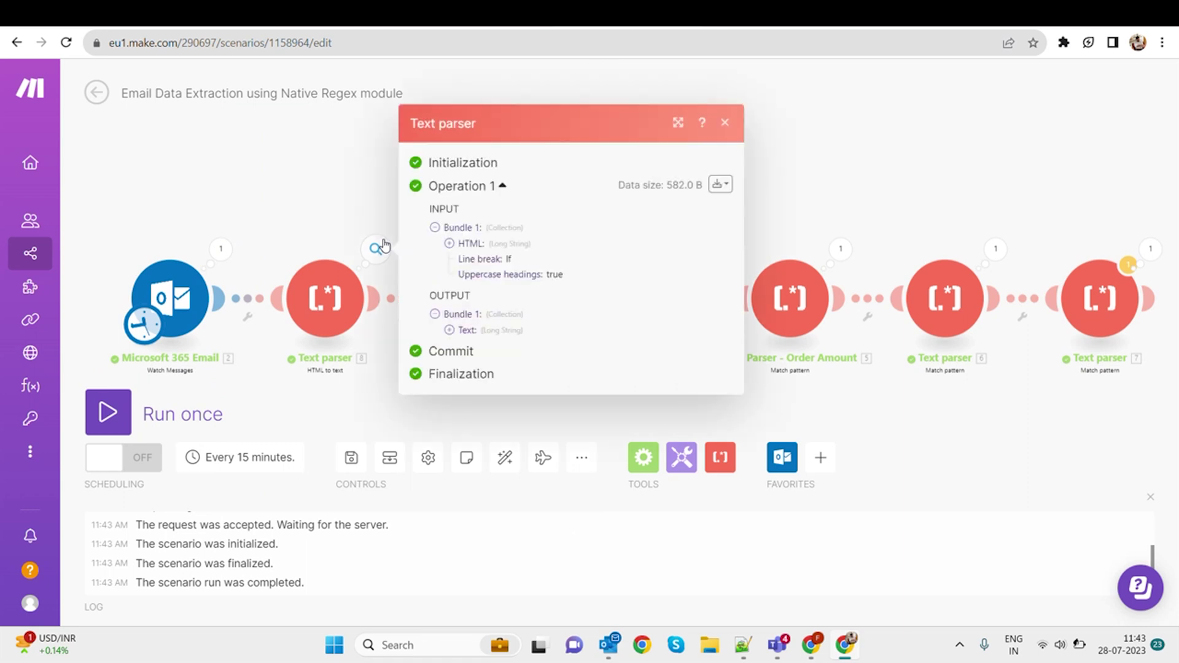
left_click(450, 331)
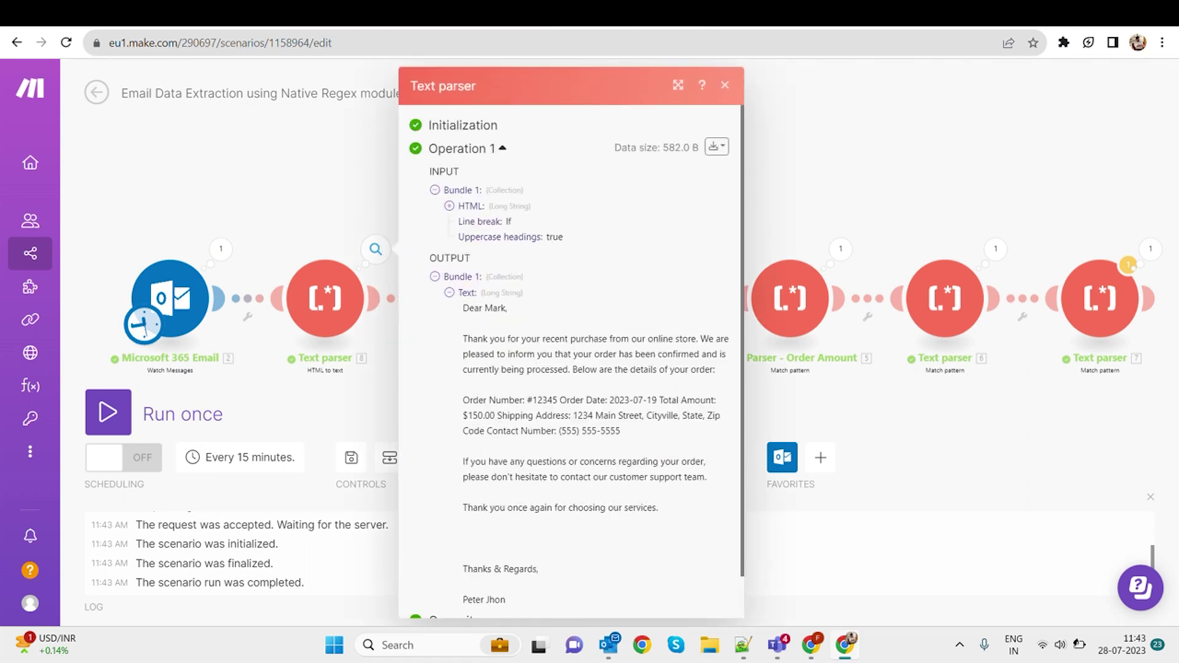
scroll(573, 365, "down", 1)
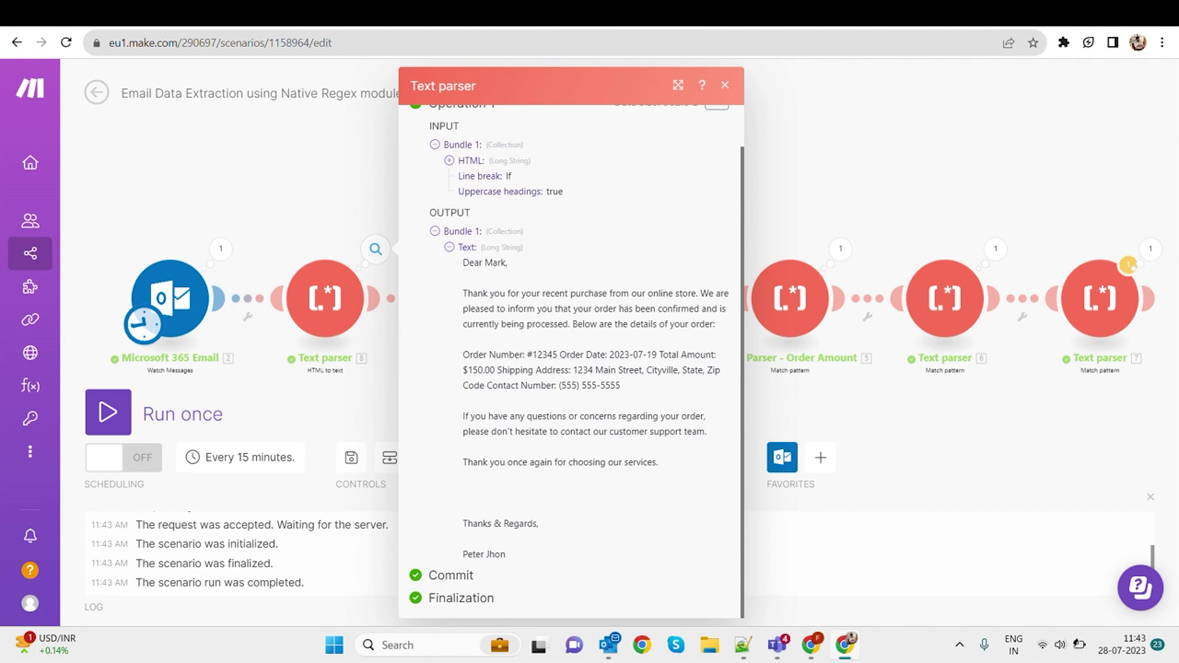
left_click(337, 187)
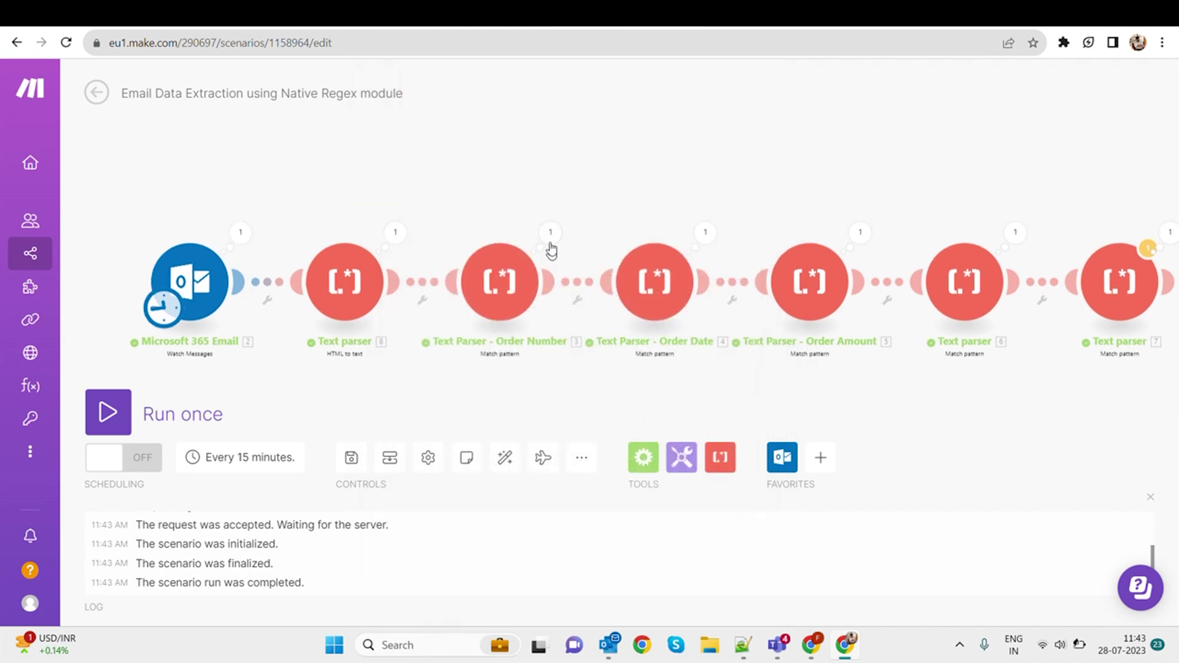
left_click(550, 232)
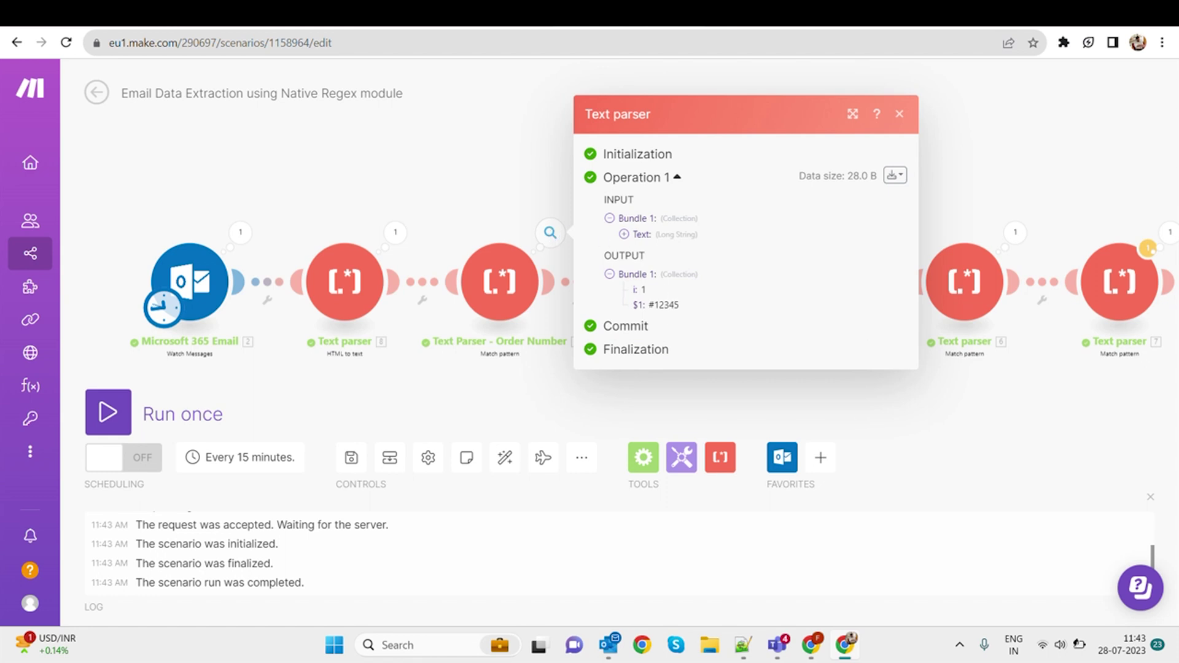
double_click(666, 305)
left_click(706, 236)
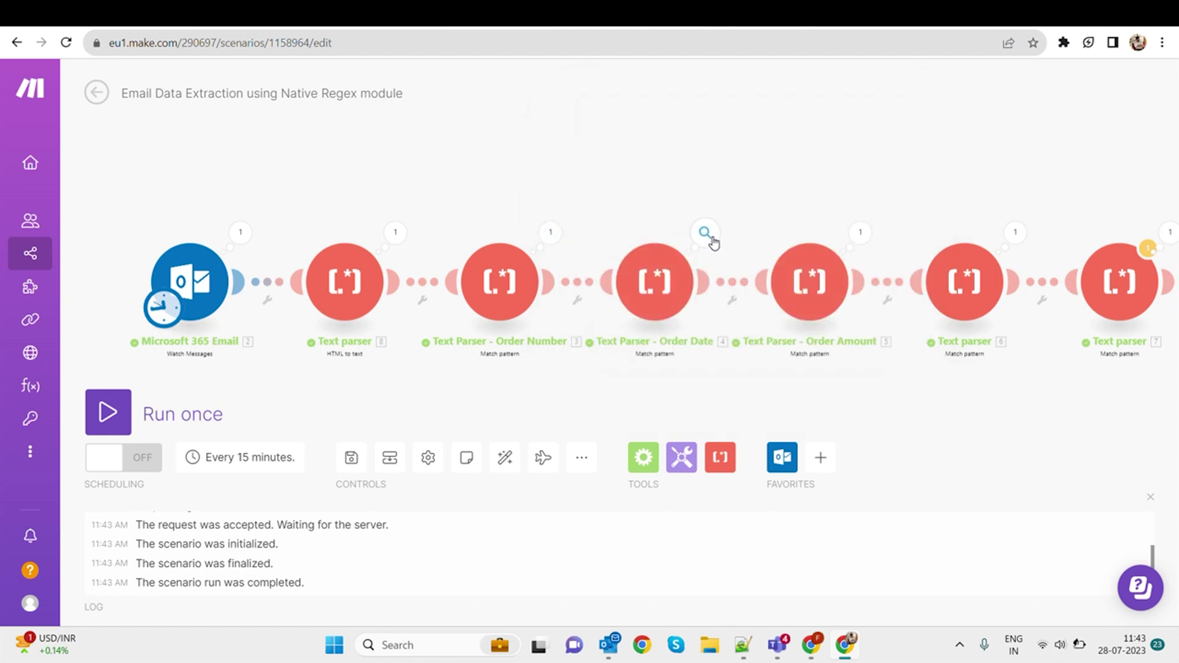
Check the Order Date, Order Amount, Shipping Address and Contact Number parser outputs.
left_click(707, 233)
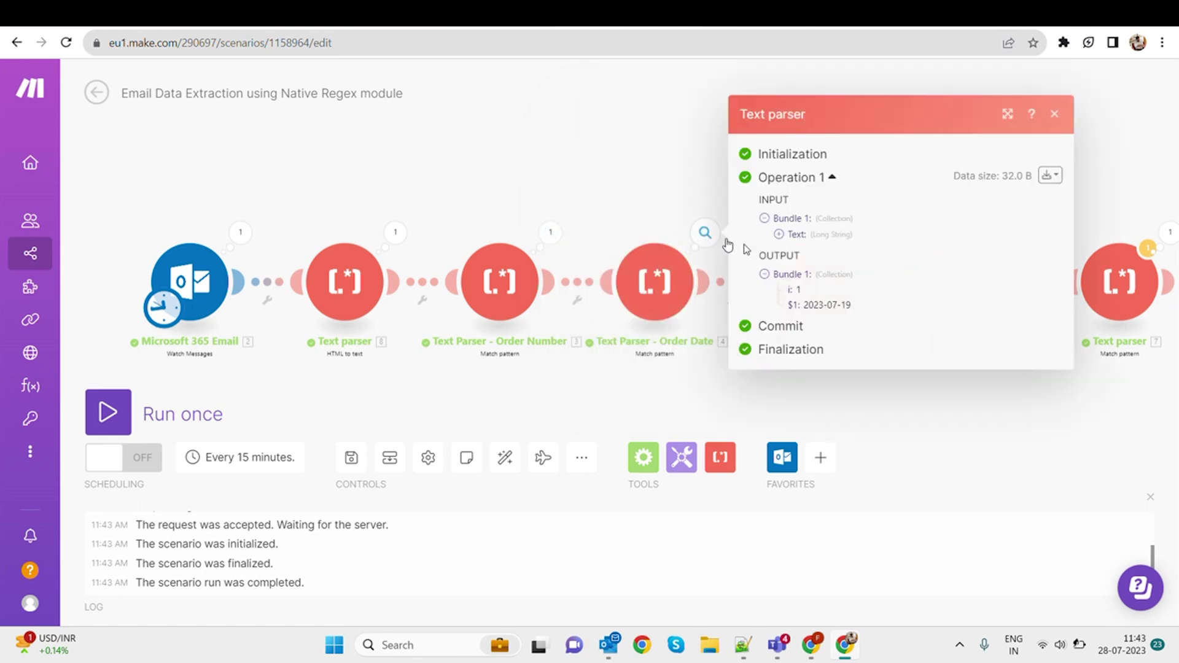
left_click(682, 185)
left_click(856, 235)
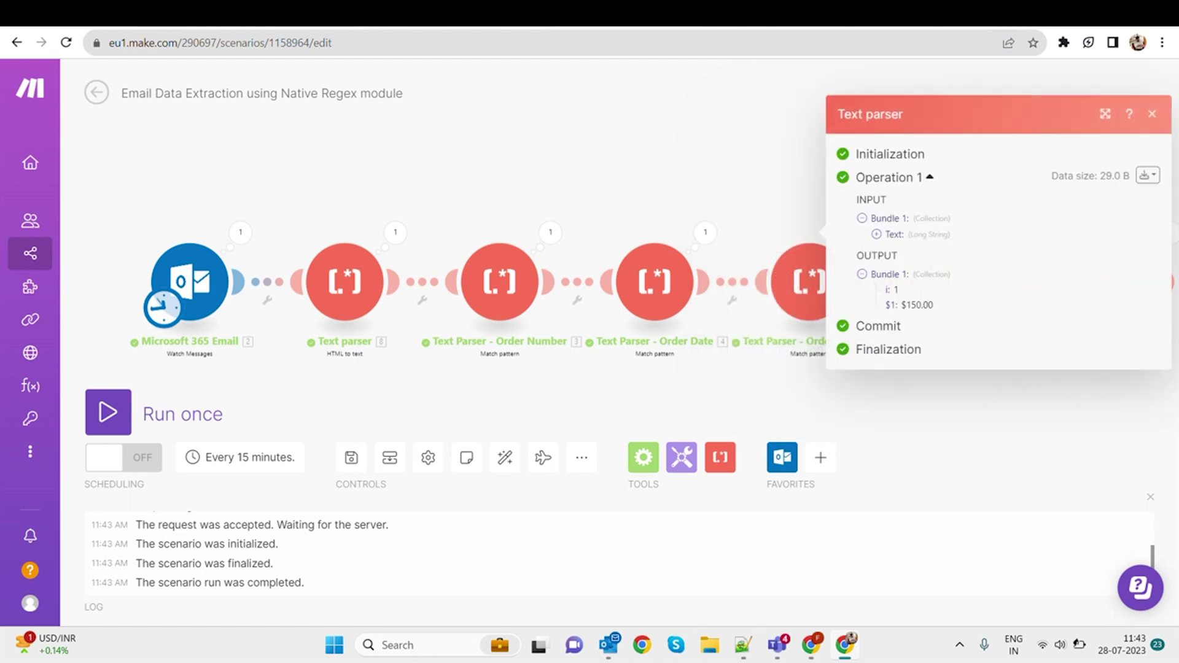
left_click(781, 195)
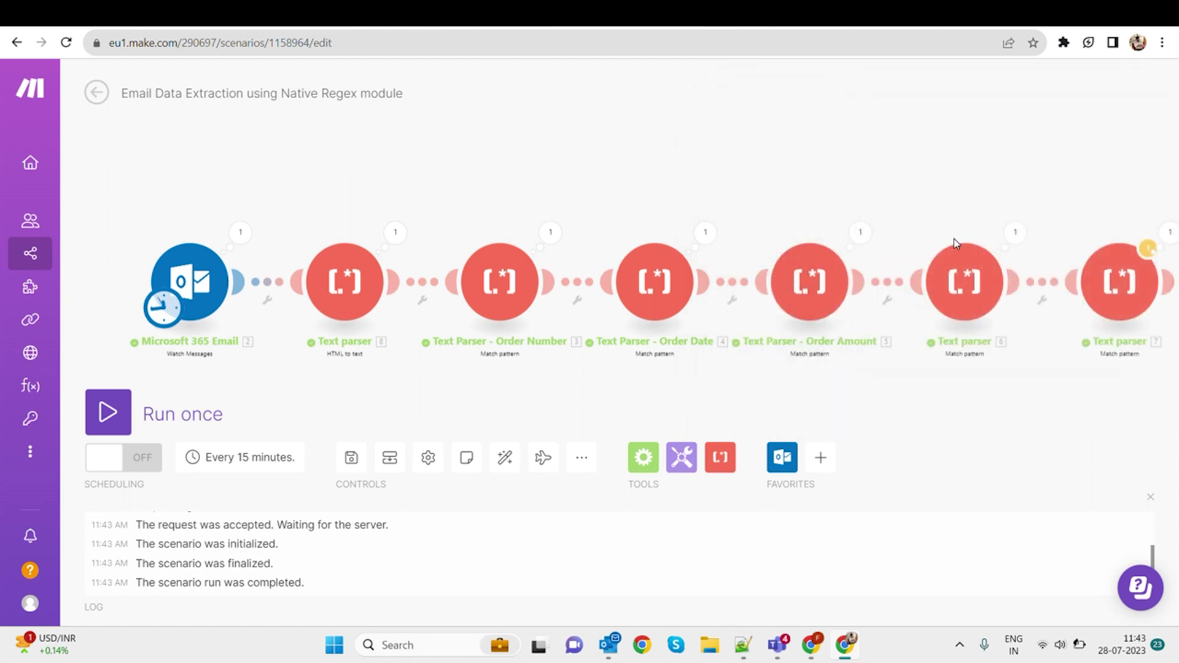
left_click(1014, 233)
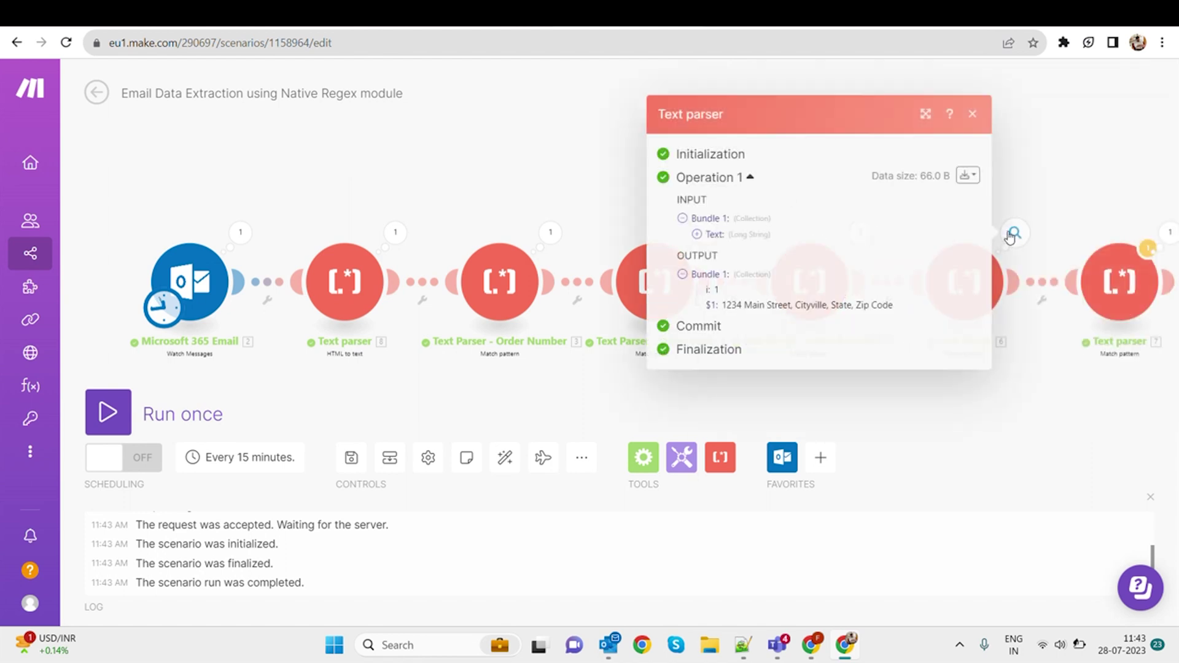
left_click(1134, 219)
left_click(1170, 232)
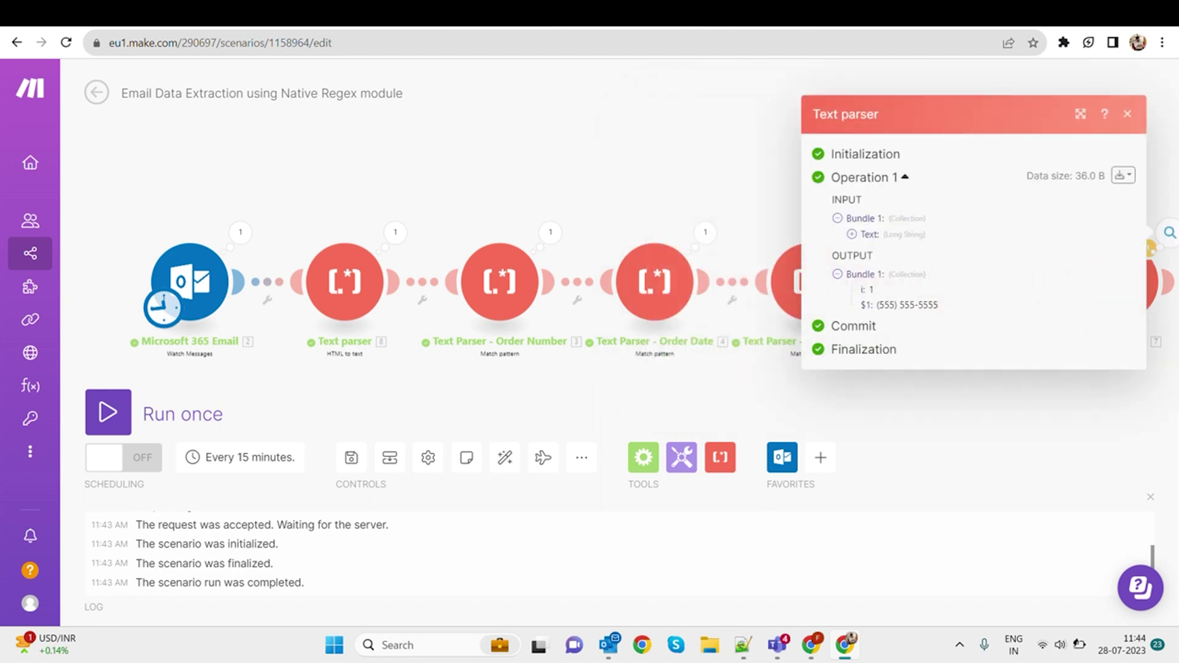
left_click(660, 172)
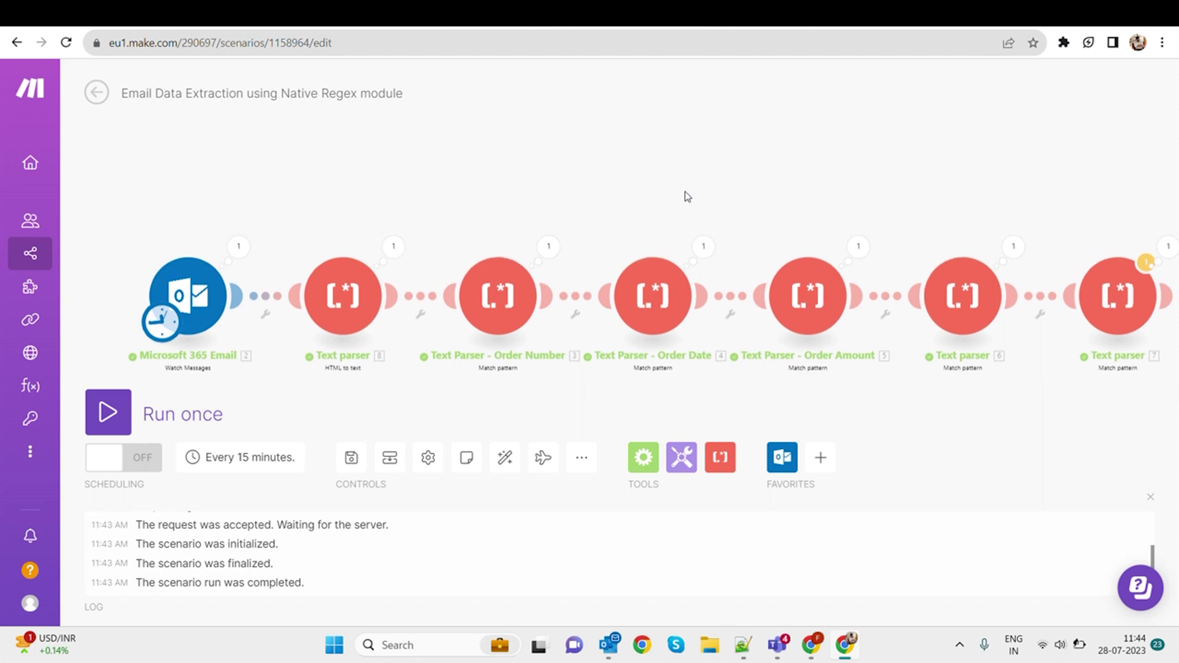
Open the 'Email Data Extraction using Msquare - Multi-Regex Parser' scenario and view its parser settings.
left_click_drag(663, 193, 650, 192)
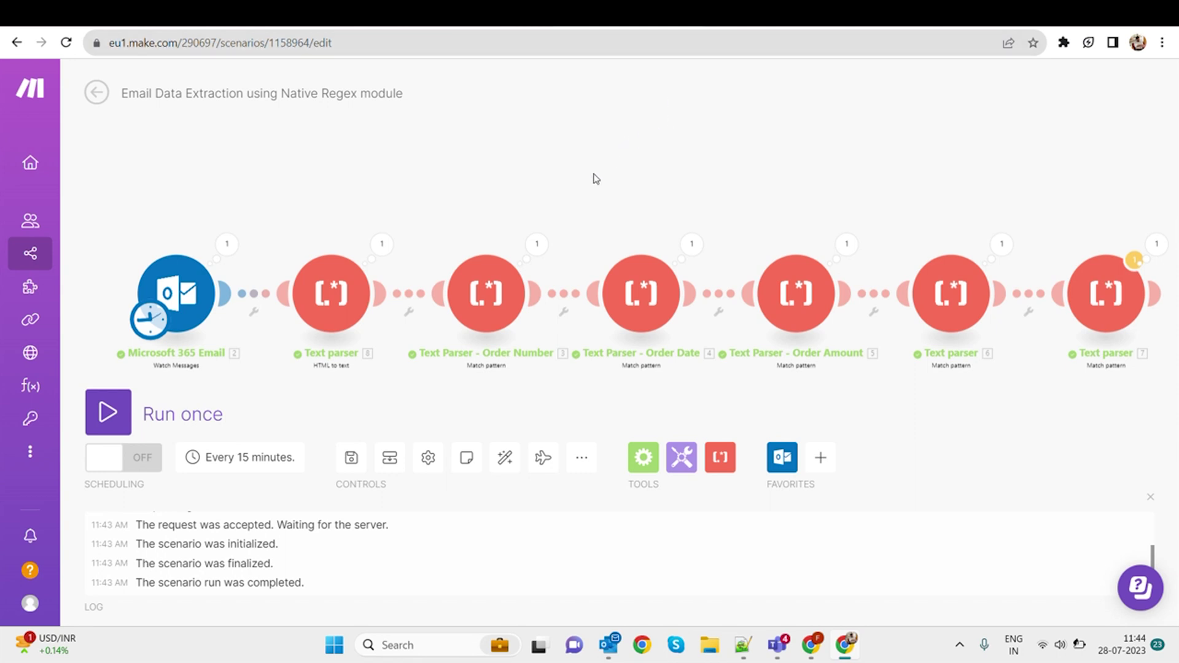
left_click(725, 26)
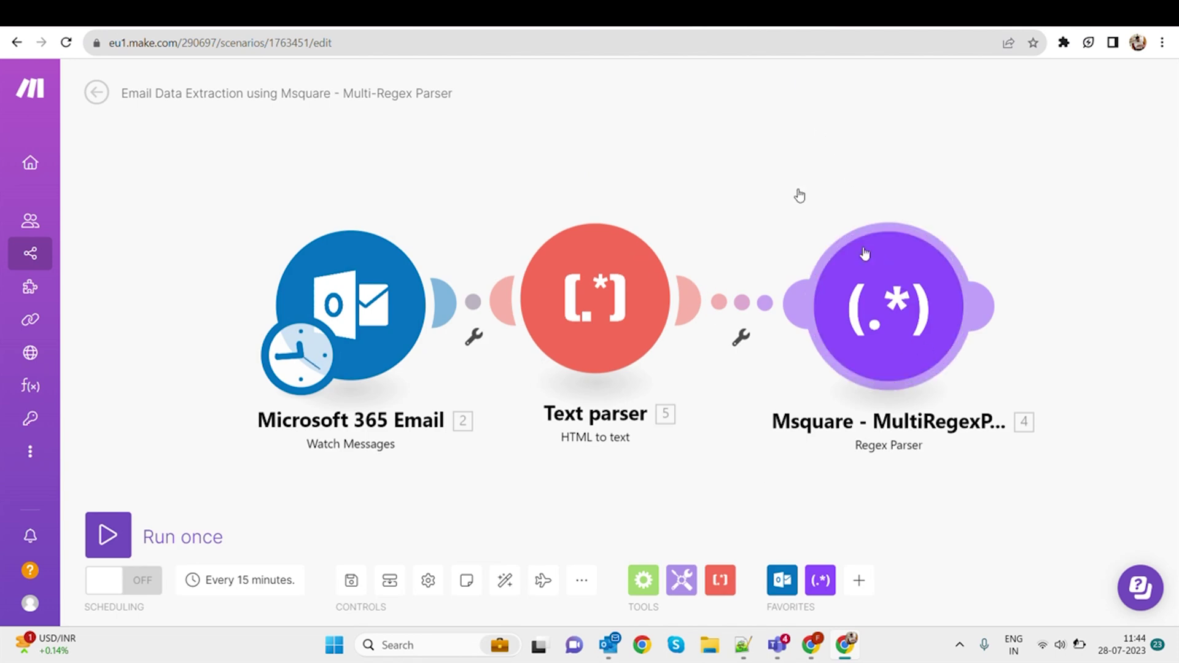
left_click_drag(797, 195, 710, 150)
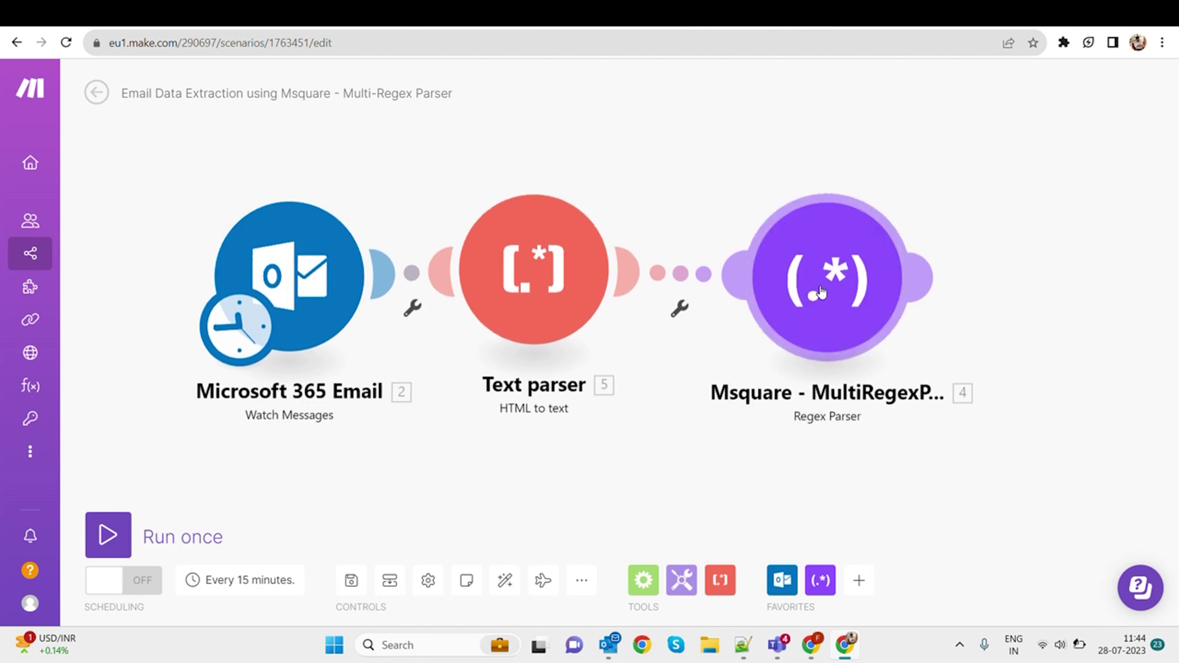
left_click(821, 293)
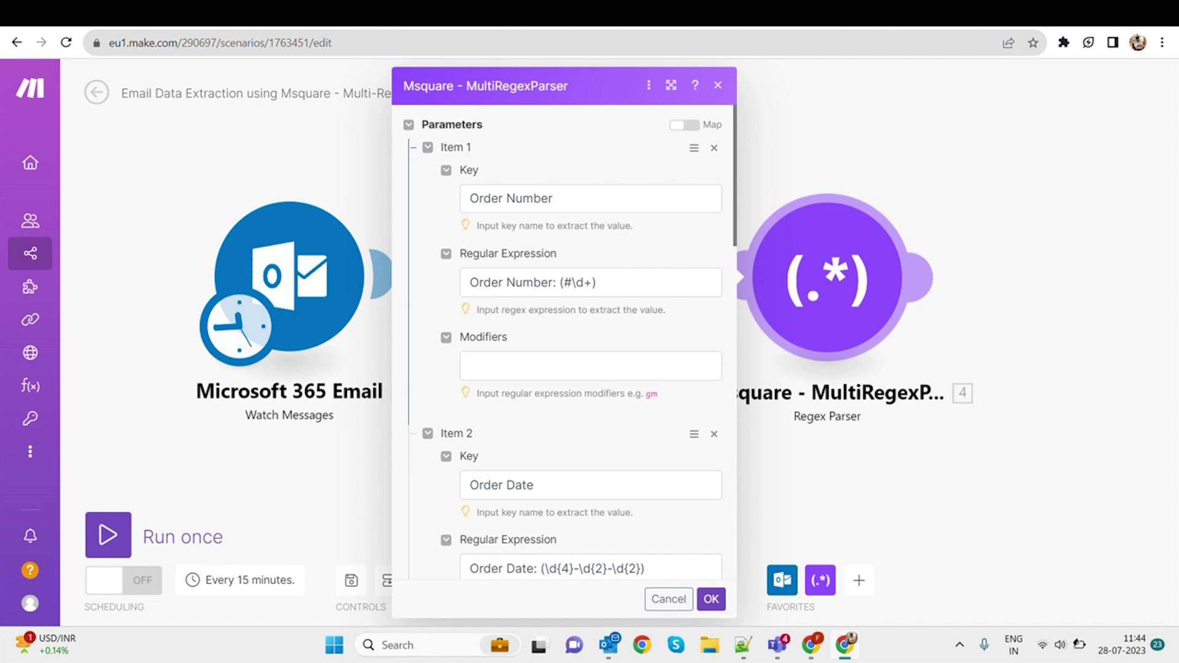
scroll(590, 313, "down", 2)
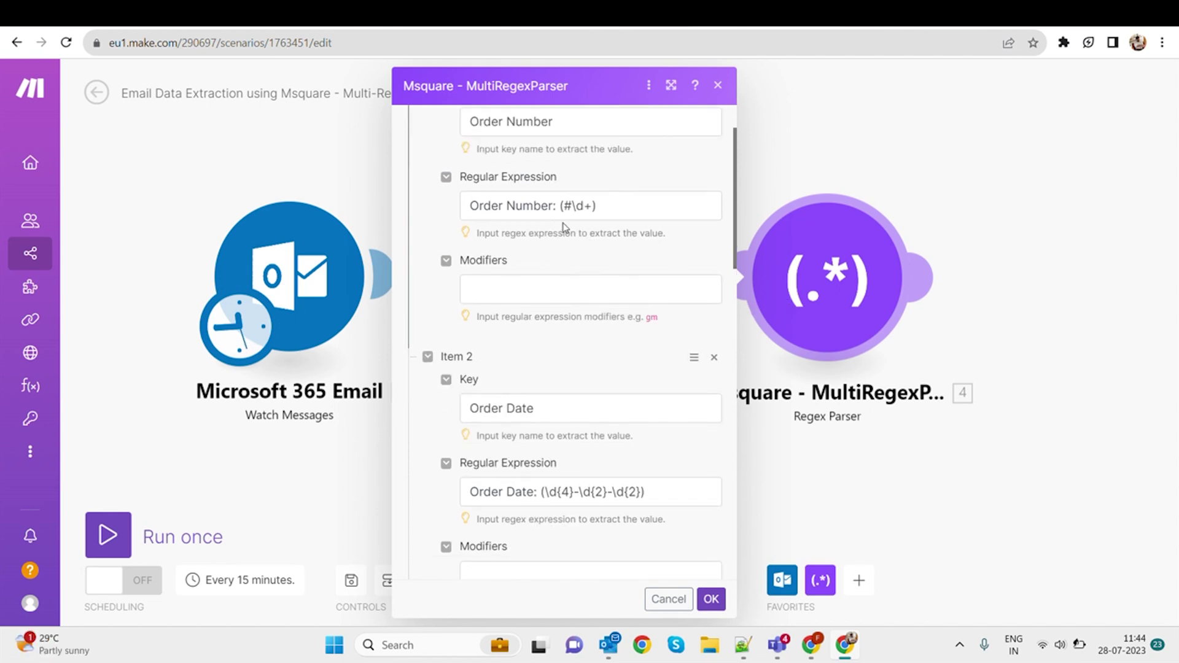
scroll(590, 258, "up", 2)
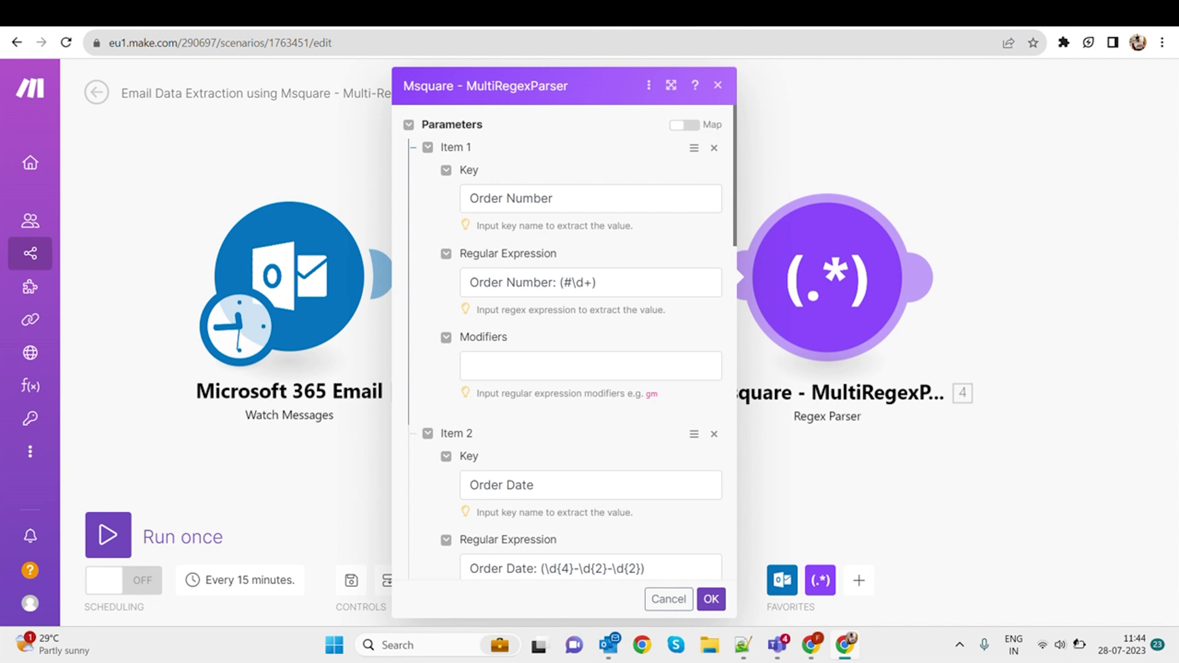
scroll(605, 315, "down", 5)
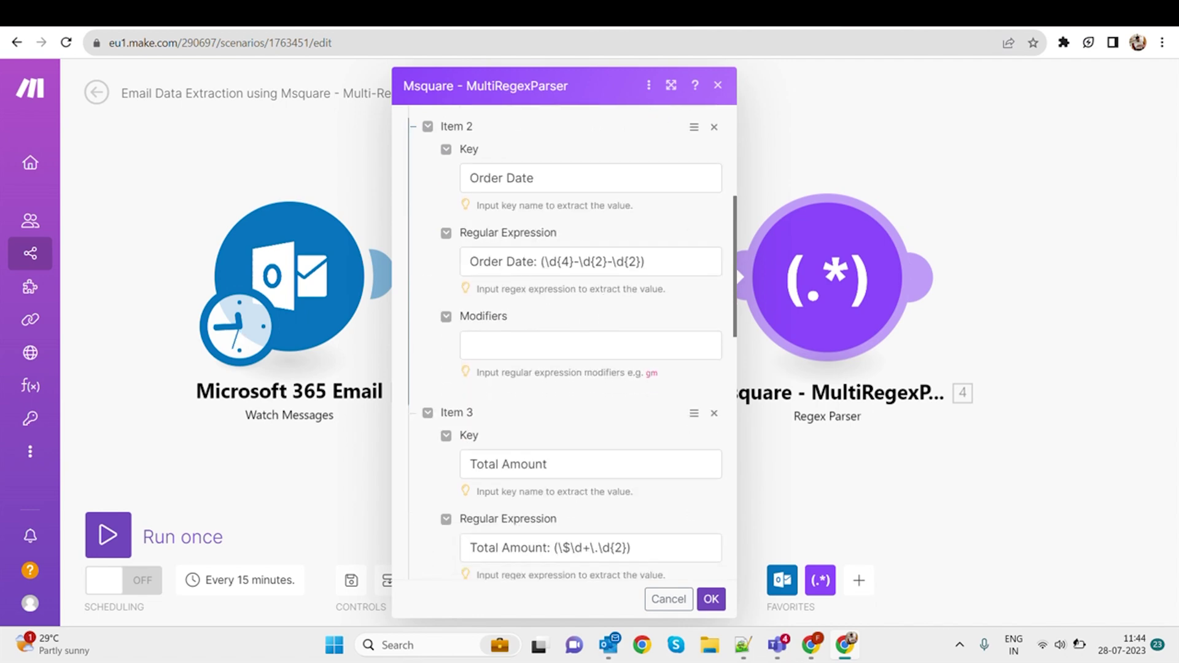
scroll(622, 292, "down", 2)
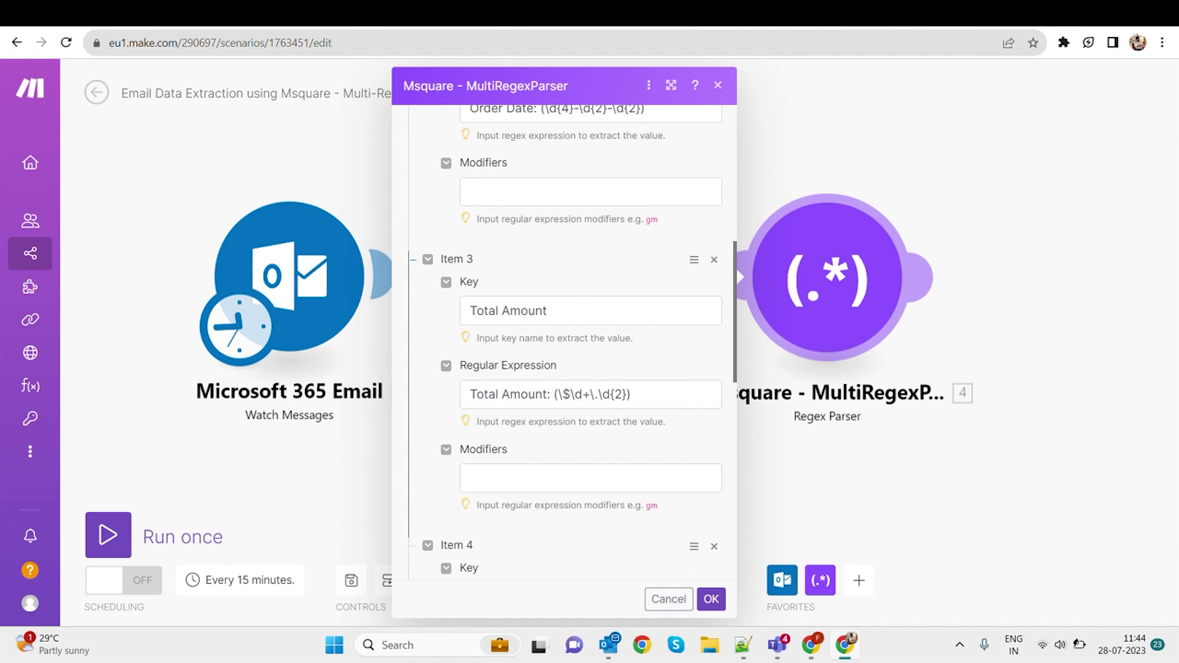
scroll(566, 432, "down", 3)
scroll(567, 431, "down", 1)
scroll(567, 431, "down", 2)
scroll(534, 489, "down", 1)
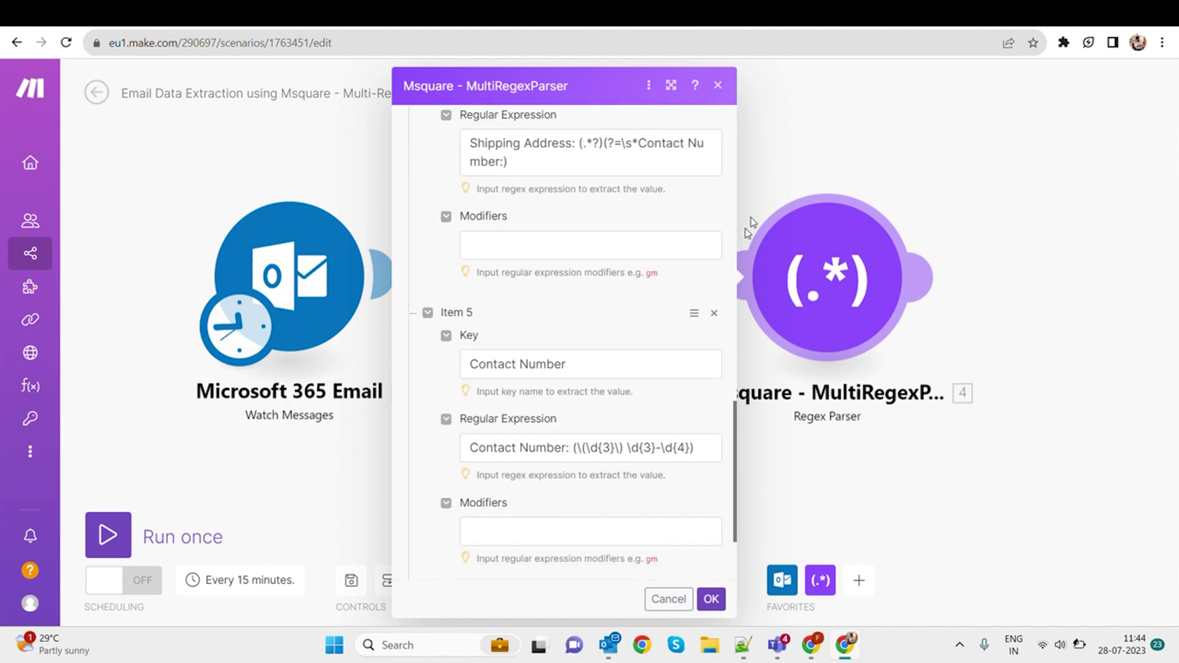
Run the Msquare scenario once and expand the Text parser's output Text with the order email.
left_click(711, 599)
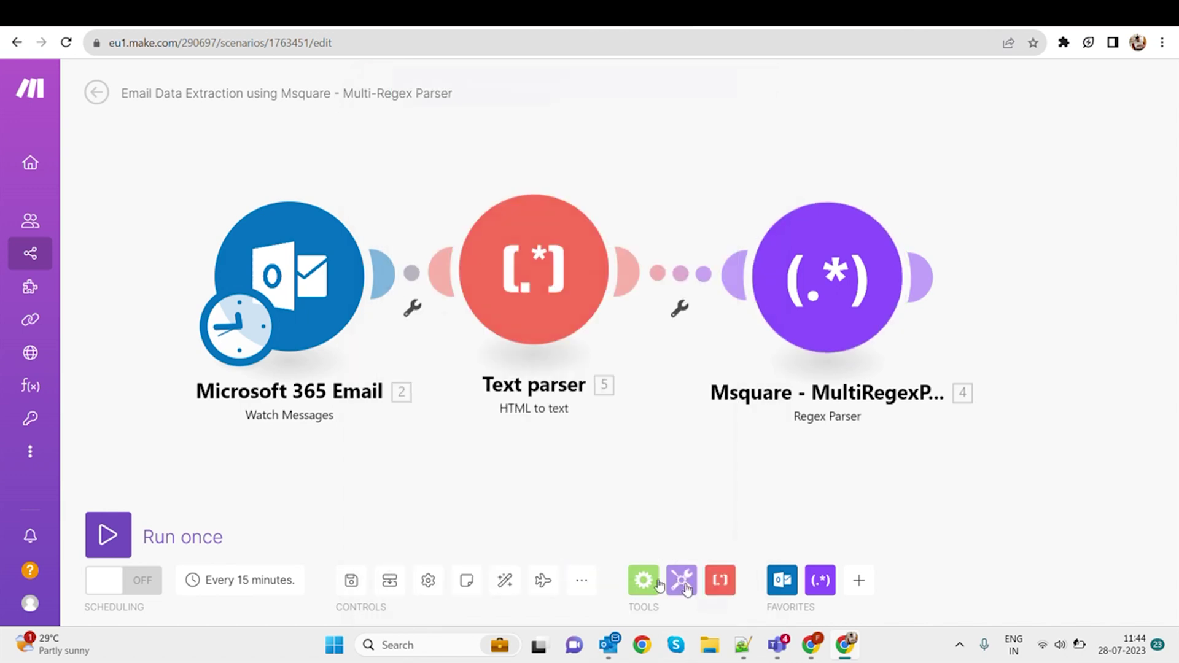
left_click(108, 536)
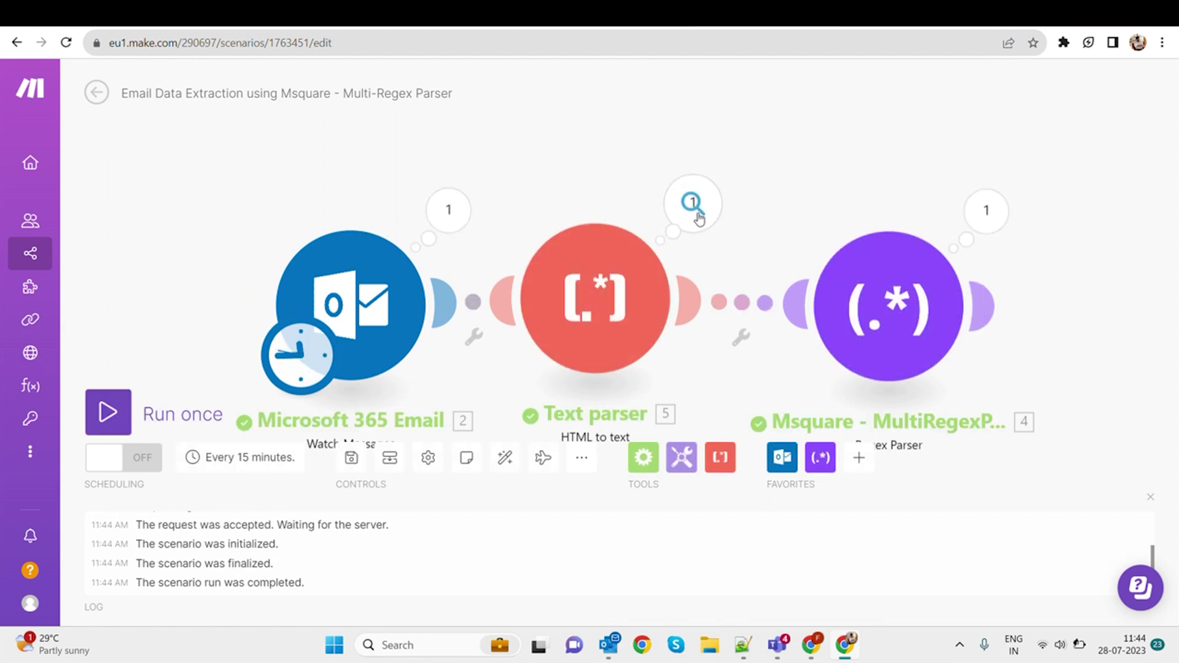
left_click(450, 207)
scroll(632, 362, "down", 3)
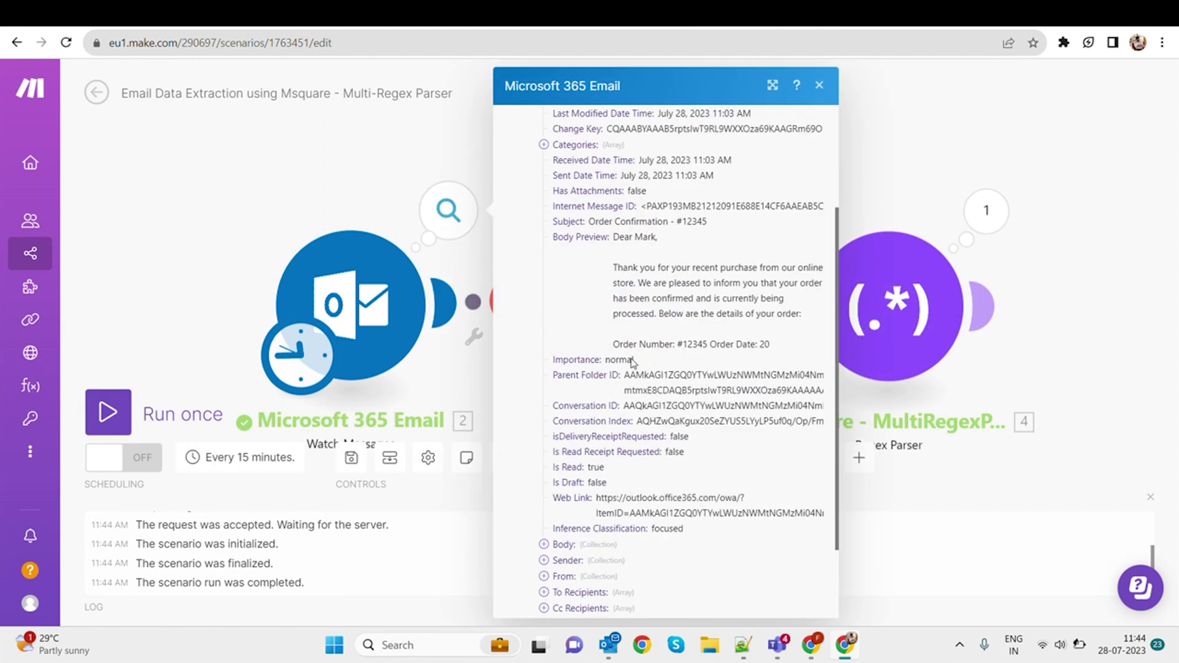
left_click(454, 157)
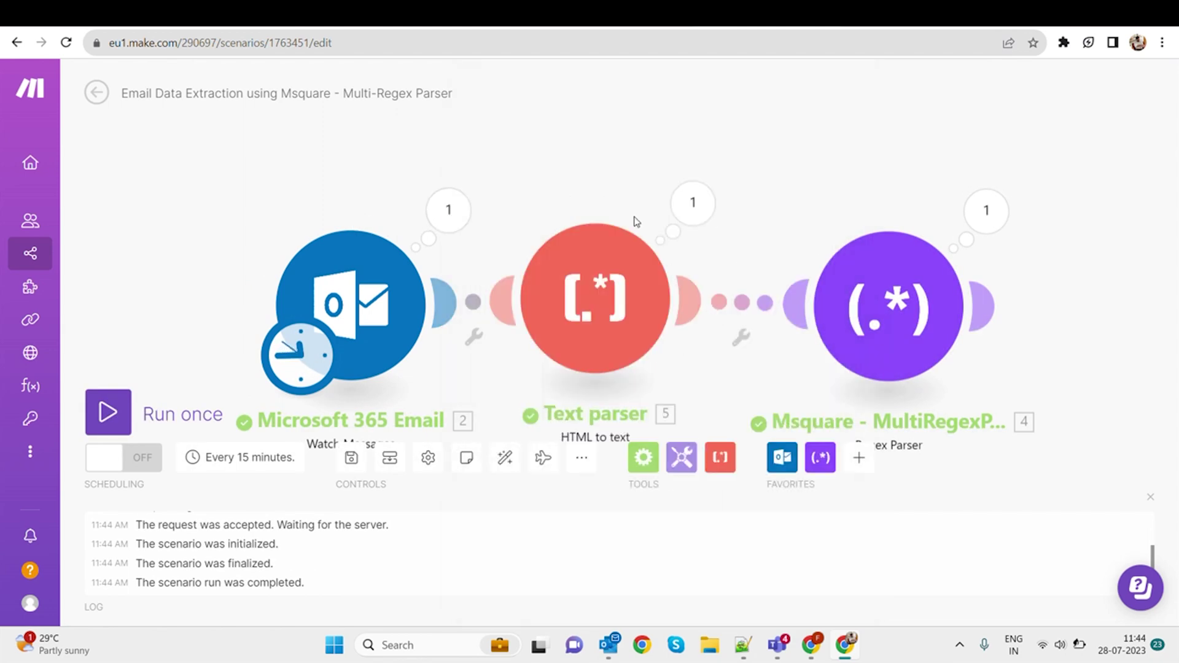
left_click(694, 205)
left_click(810, 293)
scroll(903, 349, "down", 1)
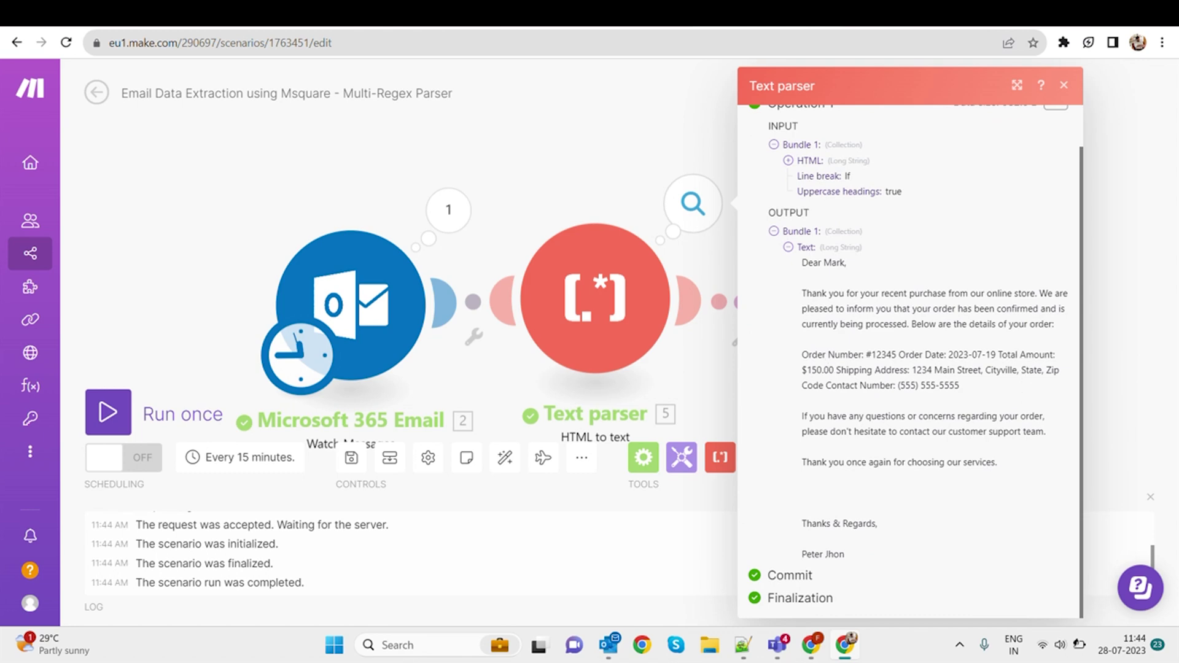
Expand the MultiRegexParser output's data and extra_data to see all five order fields.
left_click(693, 204)
left_click(984, 211)
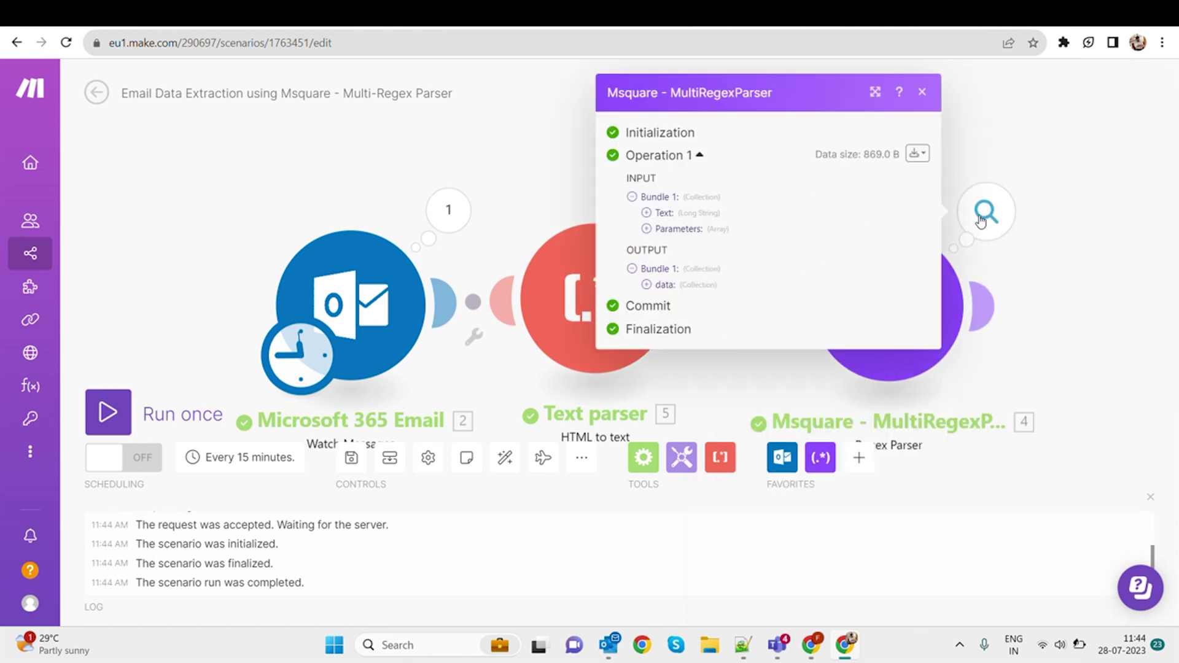
left_click(686, 291)
left_click(691, 295)
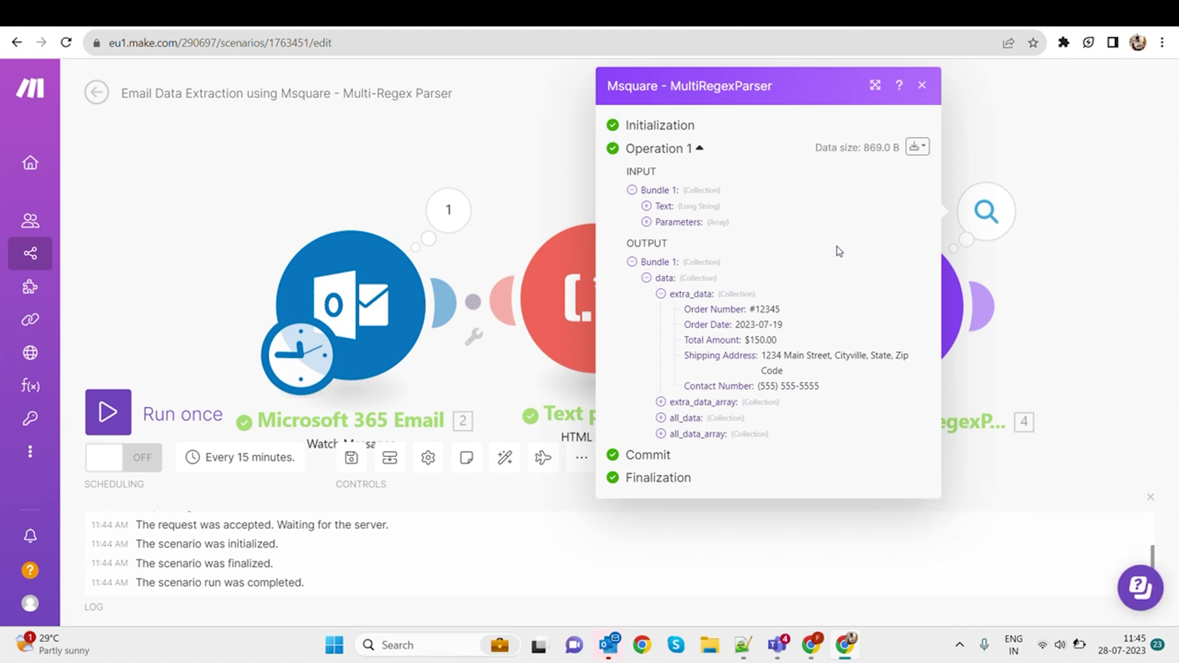
left_click(1022, 284)
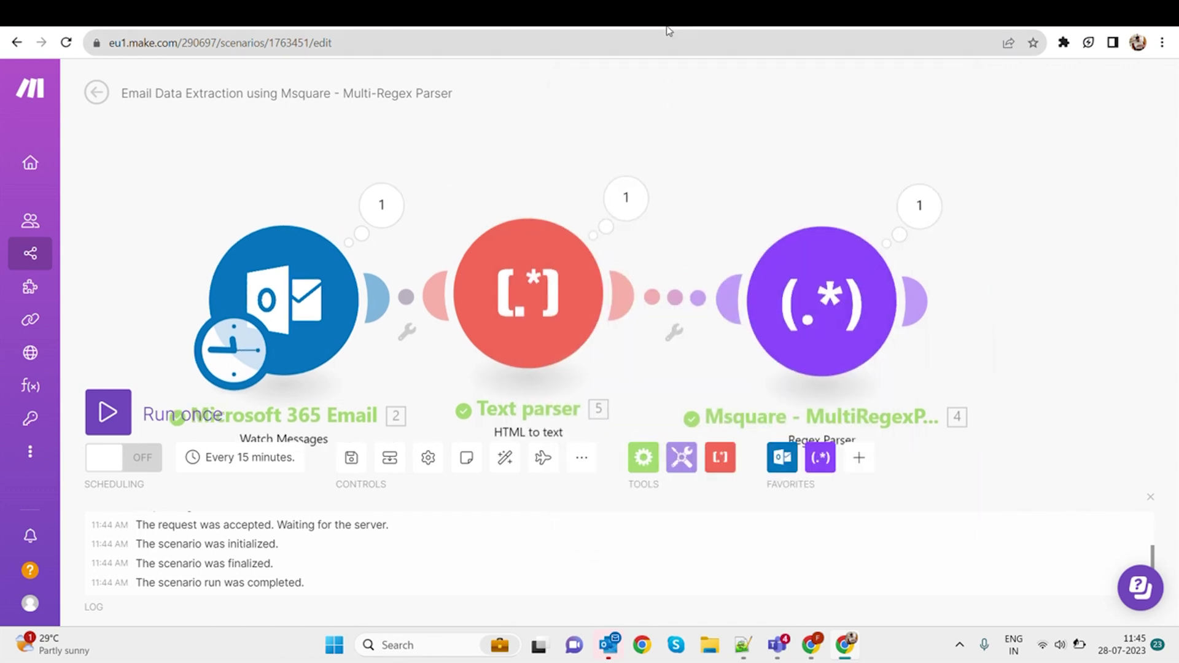
Briefly revisit the seven-module native regex scenario, then pan back to the MultiRegexParser module.
left_click(669, 20)
mouse_move(989, 254)
left_mouse_down()
mouse_move(974, 257)
mouse_move(967, 234)
left_mouse_up()
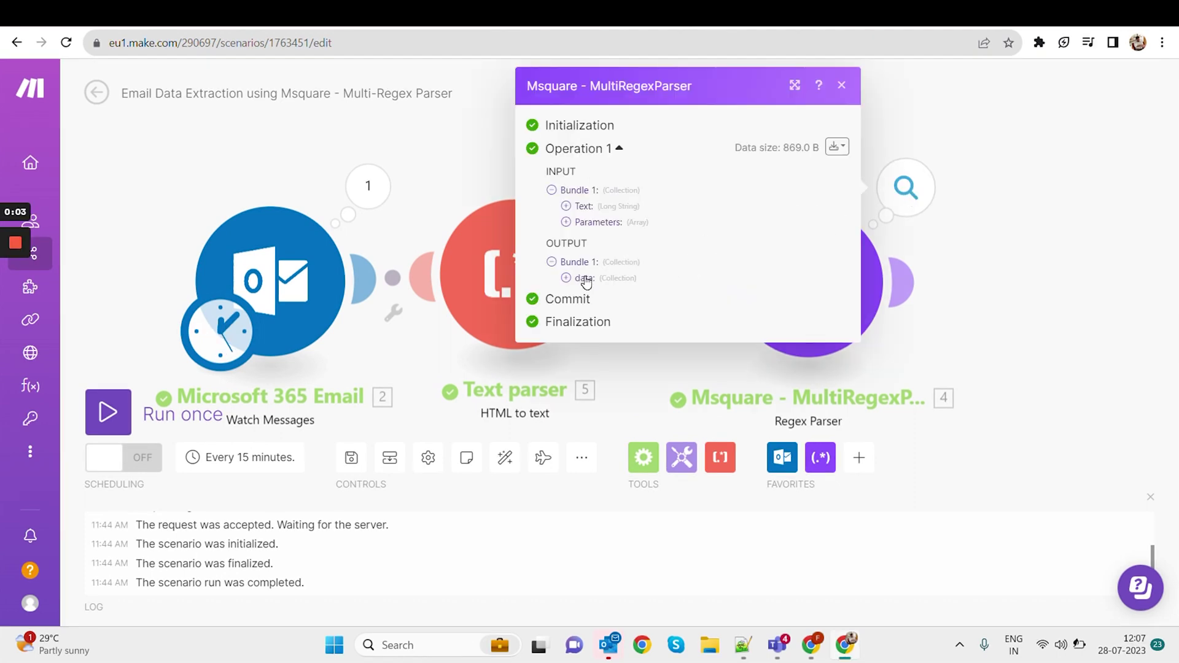
Expand data, extra_data, extra_data_array, keys and values to pair the five fields with their values.
left_click(585, 279)
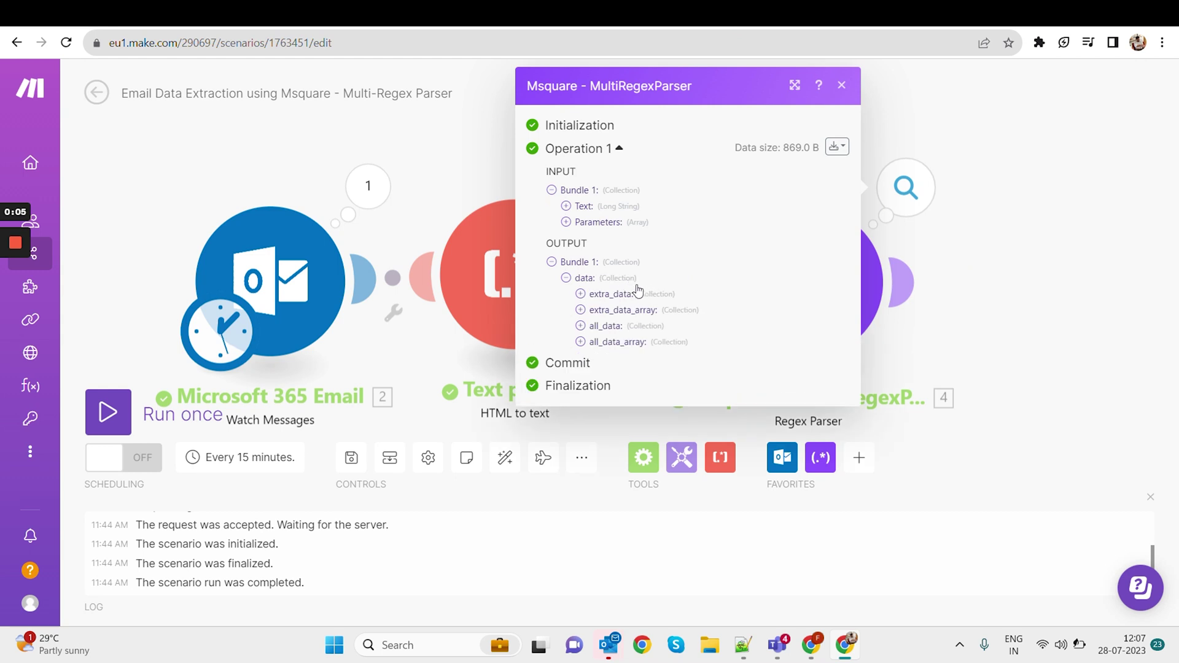
left_click(634, 295)
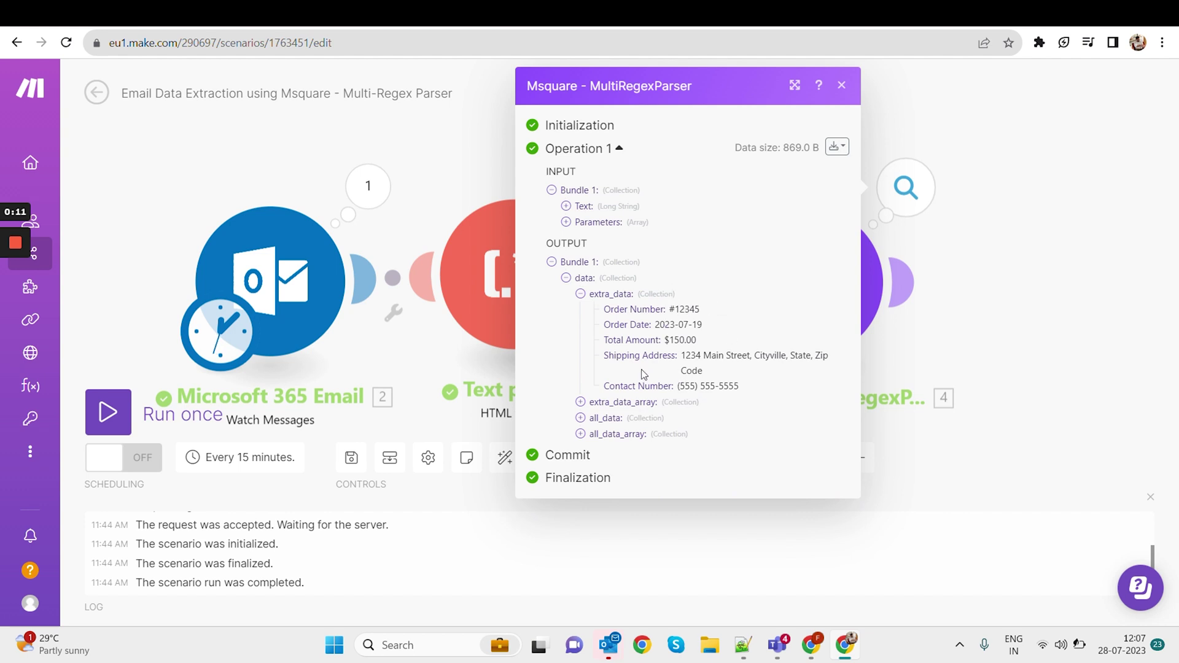
left_click(618, 403)
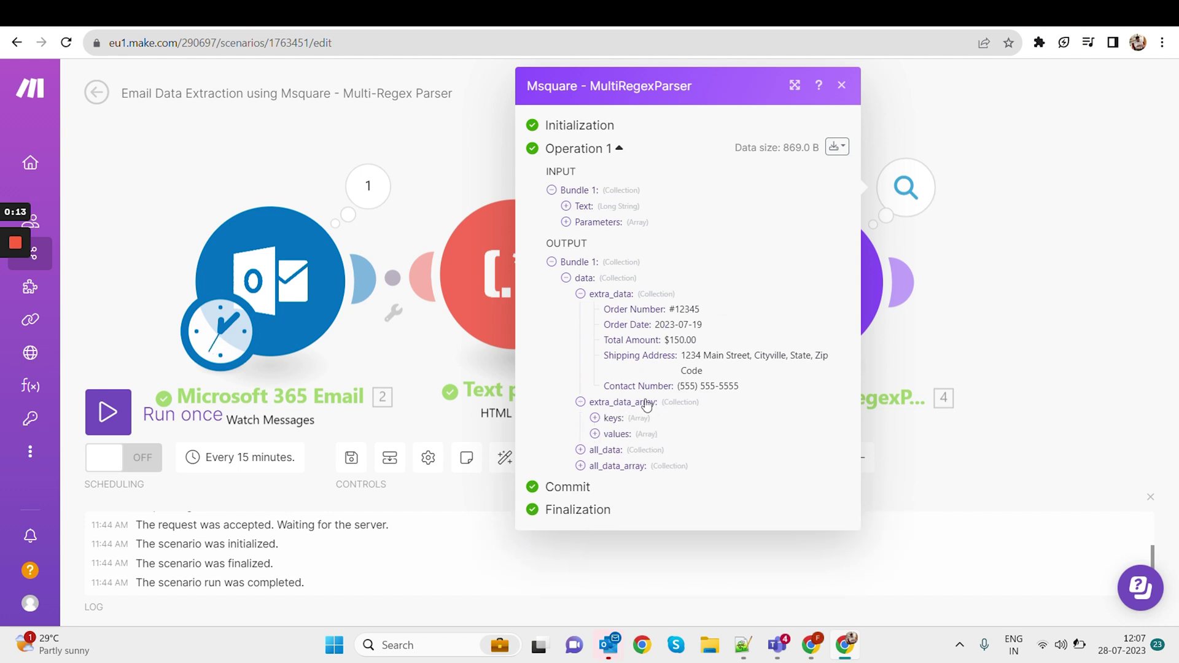
left_click(618, 422)
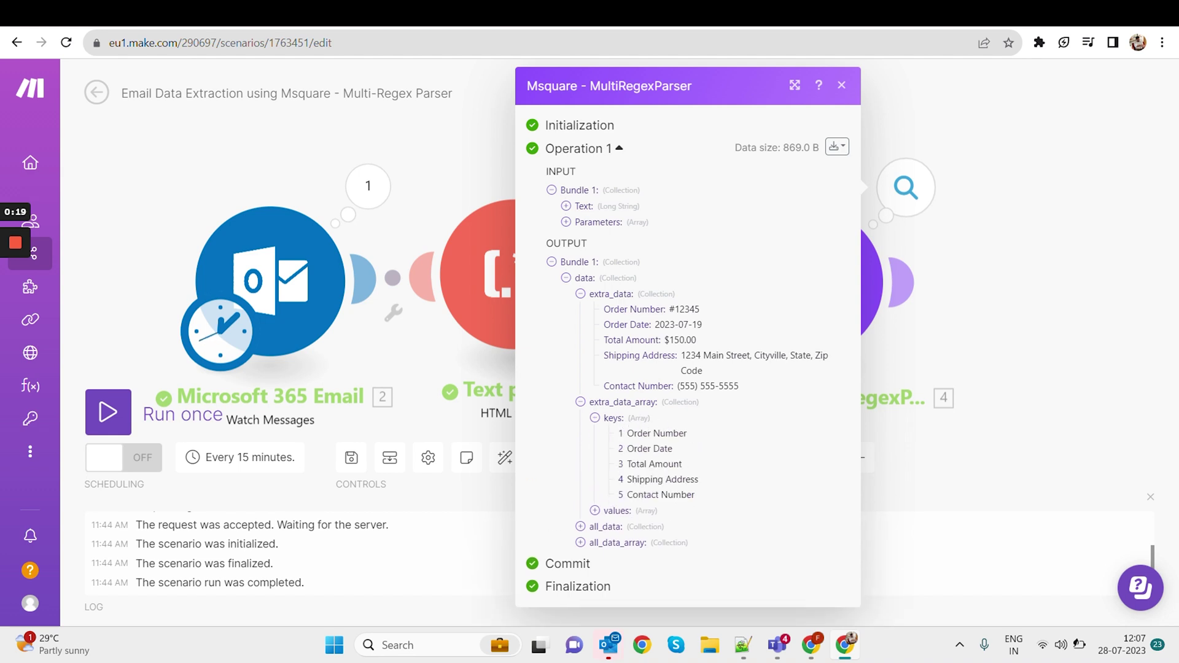
left_click(618, 511)
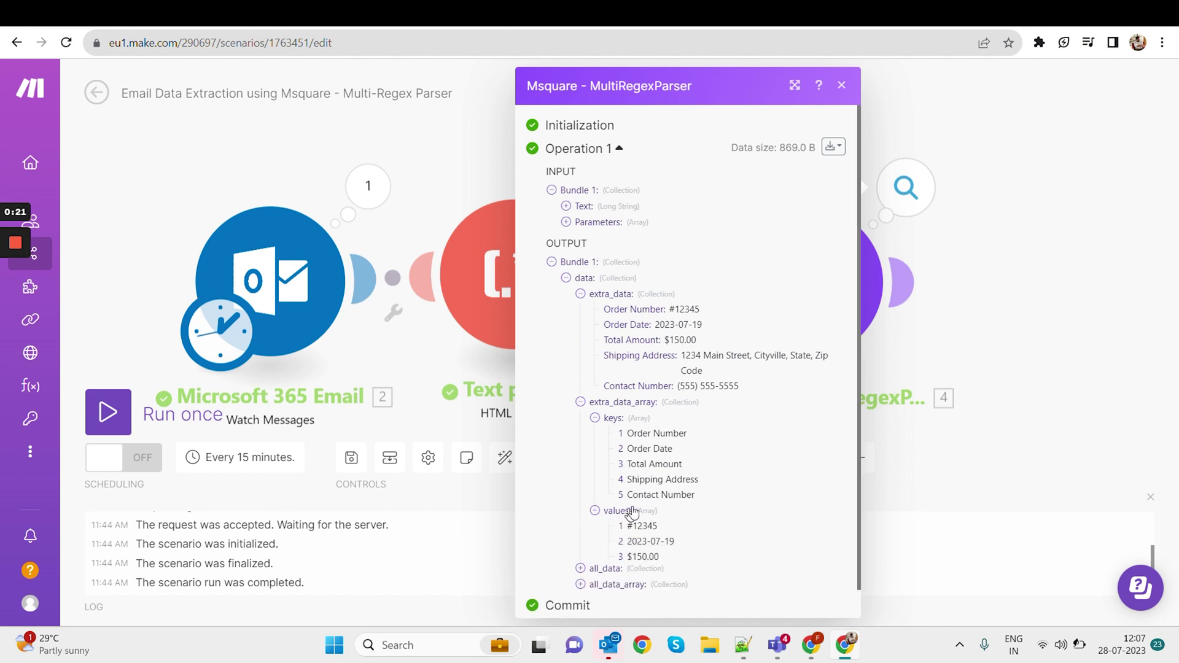
scroll(678, 506, "down", 1)
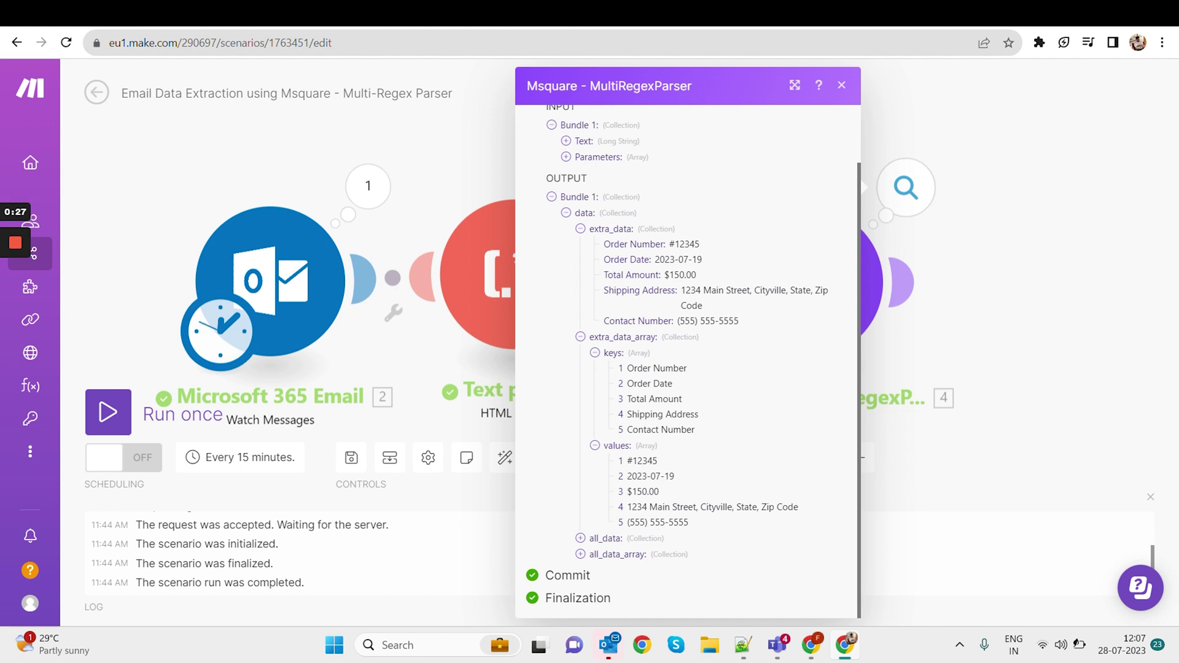
scroll(707, 415, "up", 1)
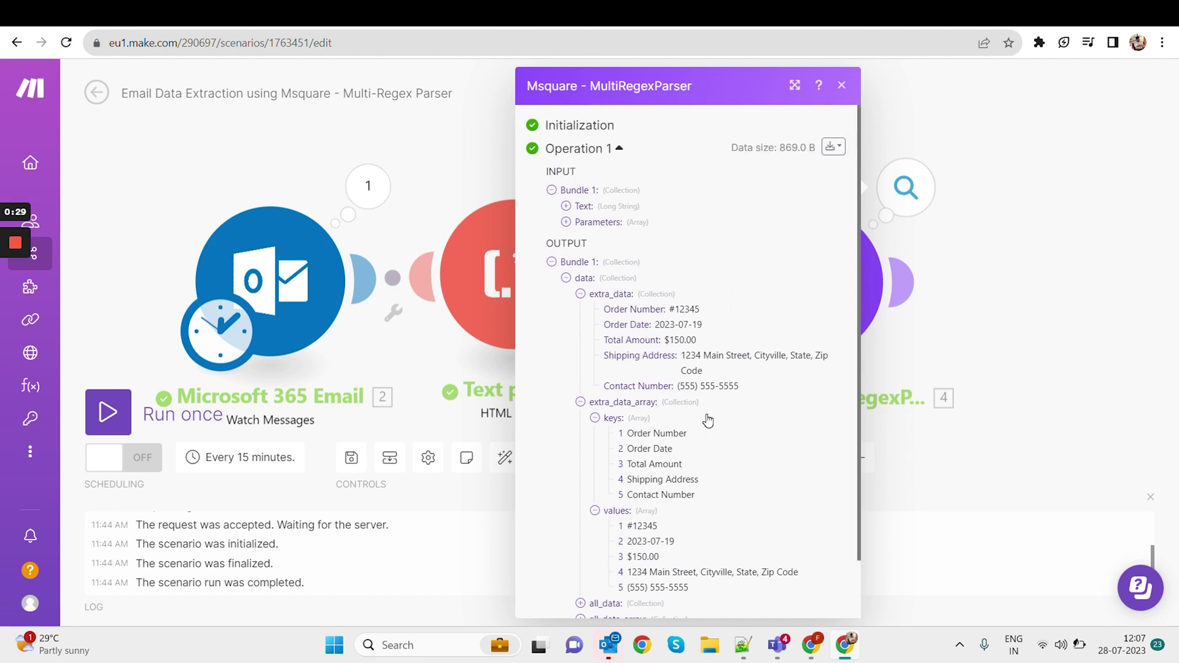